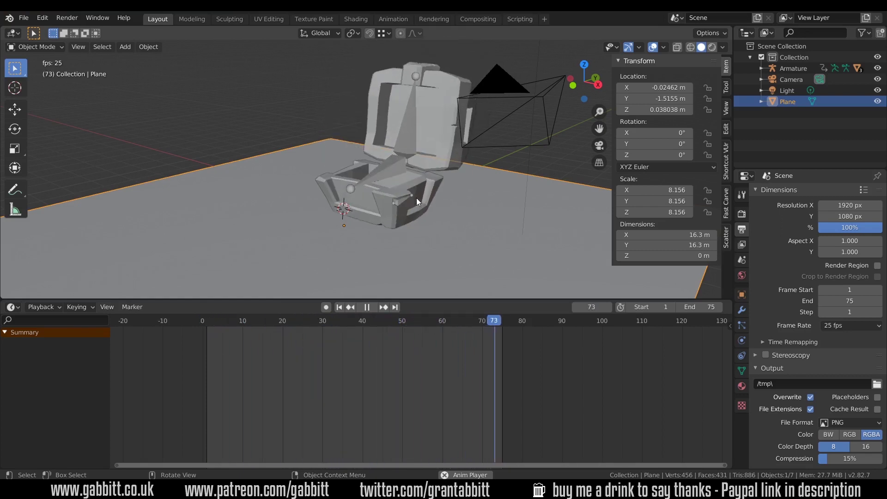
Preview the finished lid-opening animation with viewport overlays hidden, orbiting around the chest.
mouse_move(406, 207)
middle_down()
mouse_move(498, 200)
mouse_move(340, 216)
mouse_move(420, 215)
middle_up()
click(655, 47)
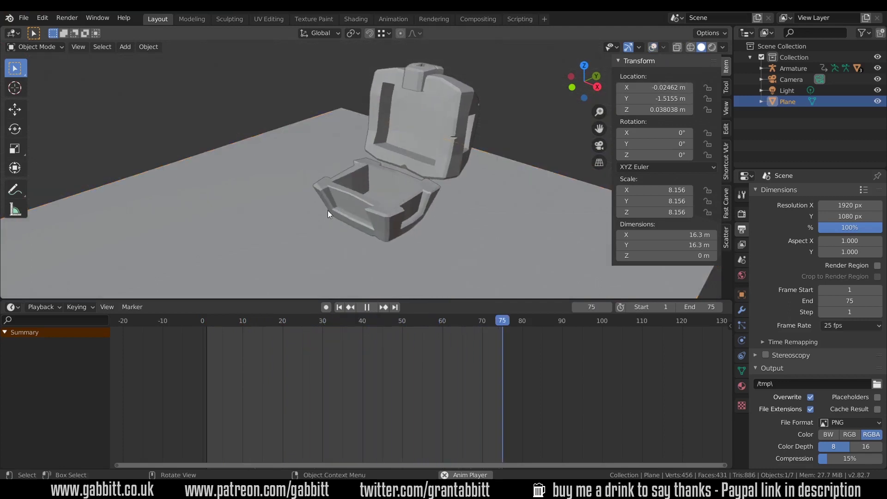
middle_drag(328, 210, 404, 220)
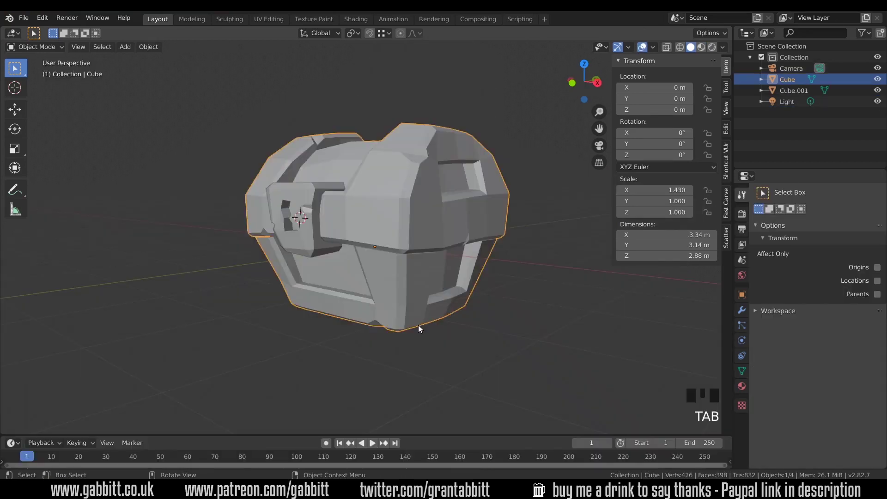
Select the chest body Cube and enter Edit Mode.
click(406, 203)
click(397, 201)
click(388, 199)
click(388, 199)
key(Tab)
Select the lid mesh island with L, separate it by selection, and return to Object Mode.
middle_drag(427, 238, 403, 209)
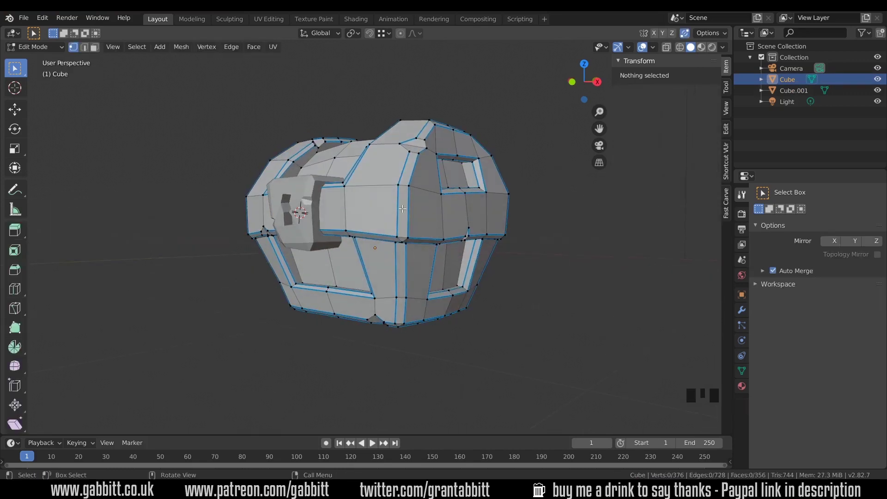
key(l)
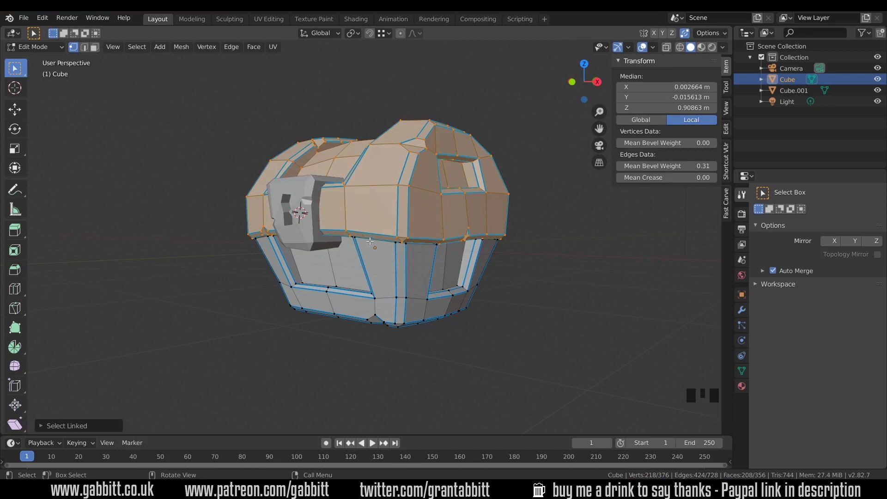
middle_drag(371, 239, 397, 224)
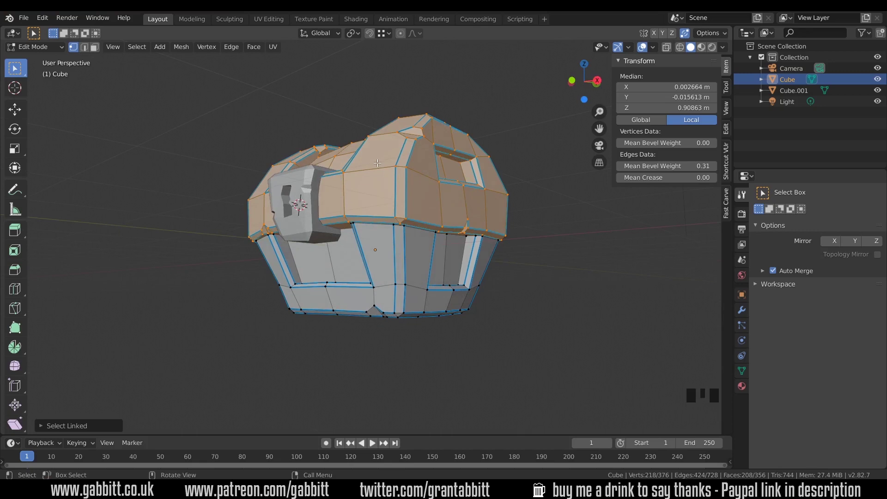
key(p)
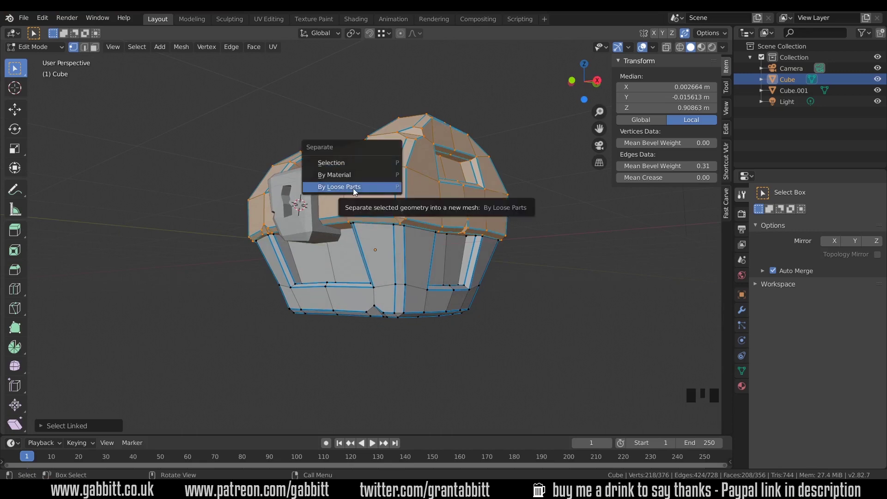
click(353, 163)
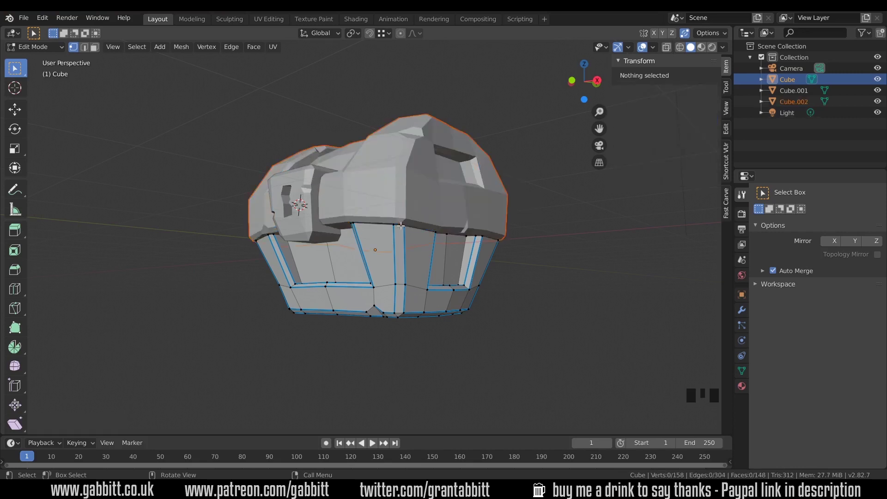
key(Tab)
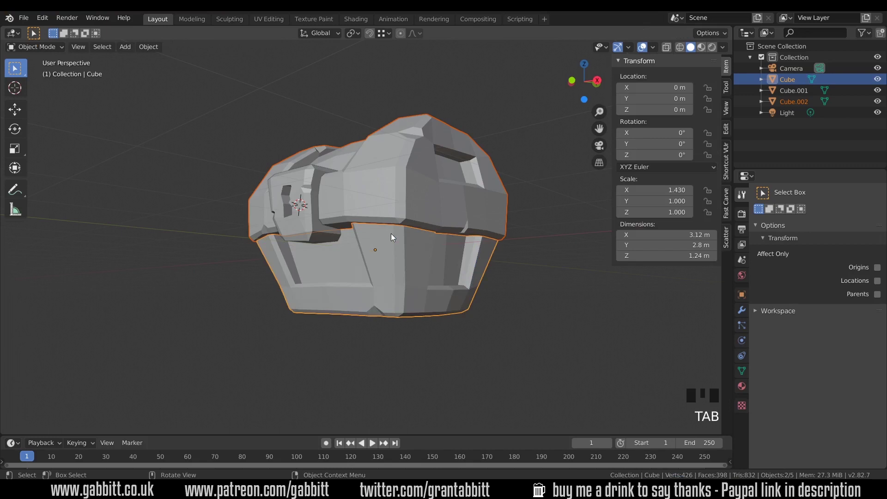
Box-select the base, lid and lock in front view and move them up about 1 m.
click(392, 230)
click(398, 179)
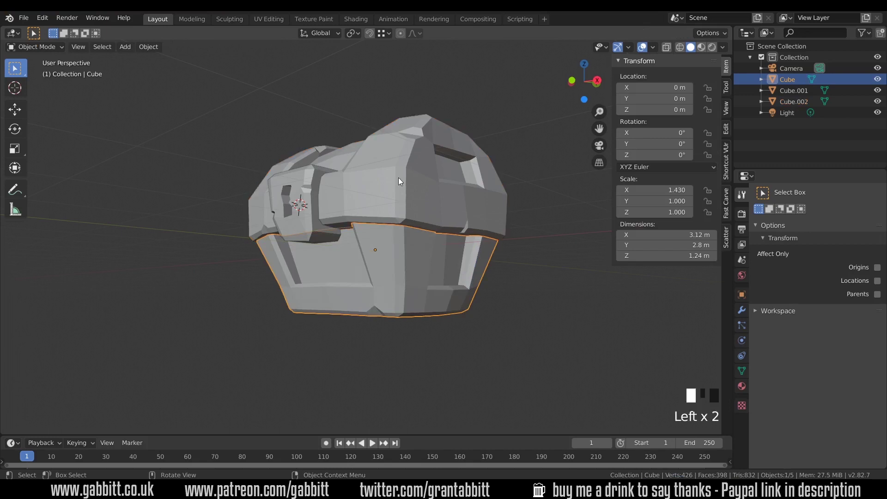
click(293, 190)
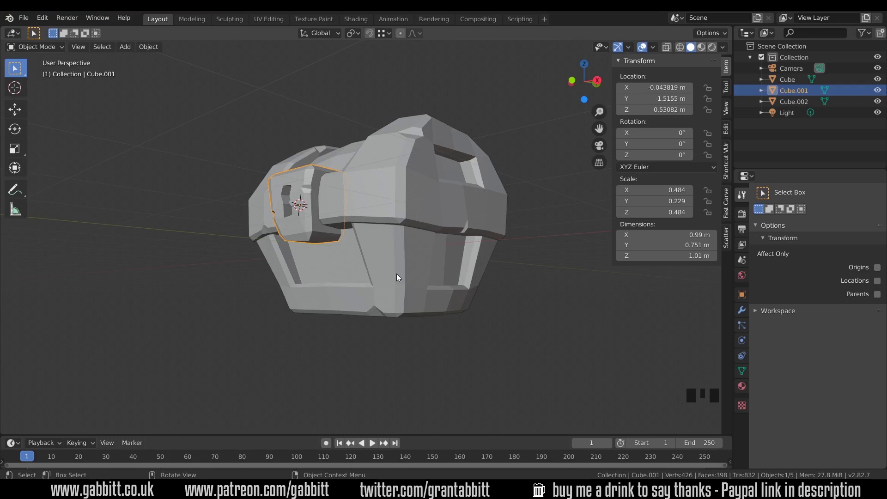
key(KP_1)
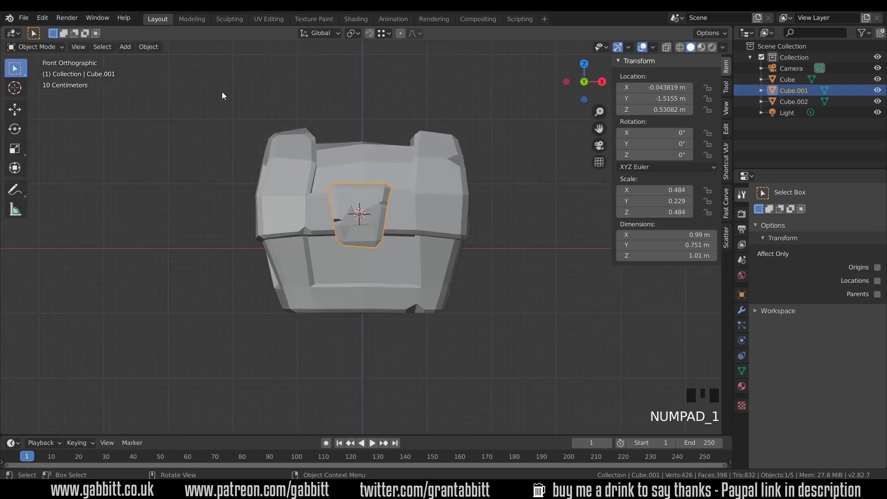
drag(221, 91, 486, 306)
key(g)
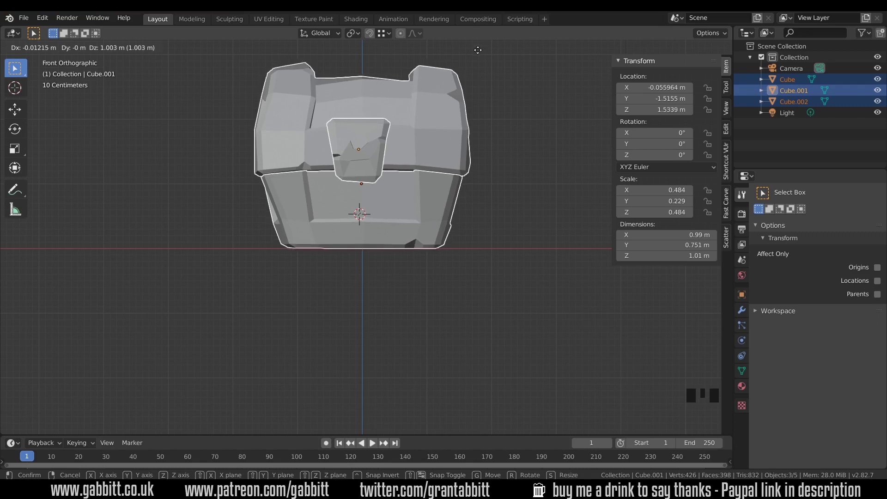
click(478, 50)
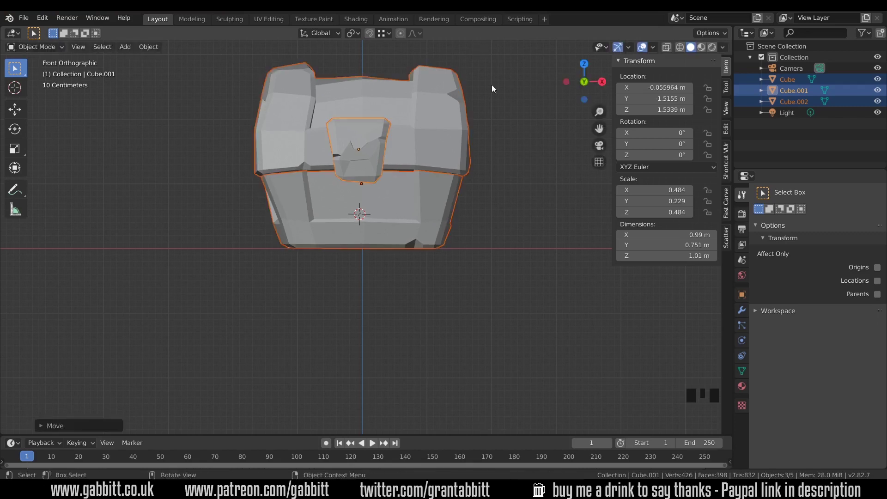
middle_drag(495, 105, 429, 190)
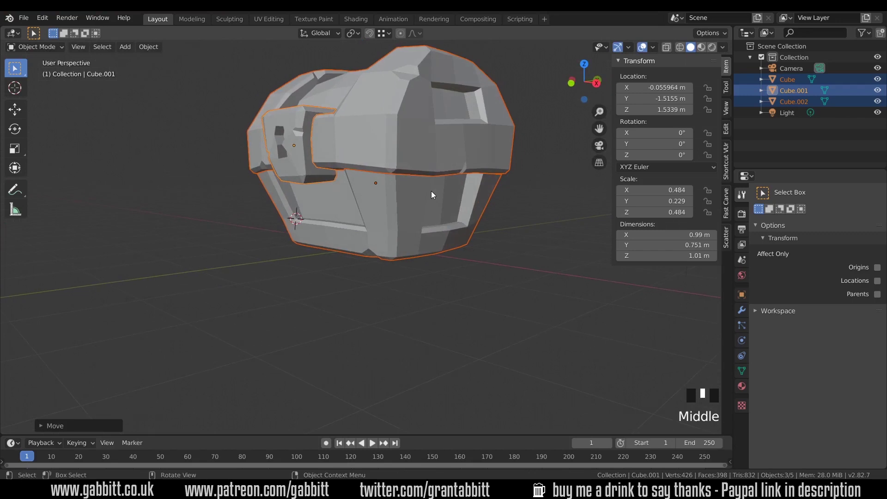
key(shift+a)
Add a Plane, clear its location to the world origin, and scale it by 5.281.
mouse_move(434, 192)
click(474, 193)
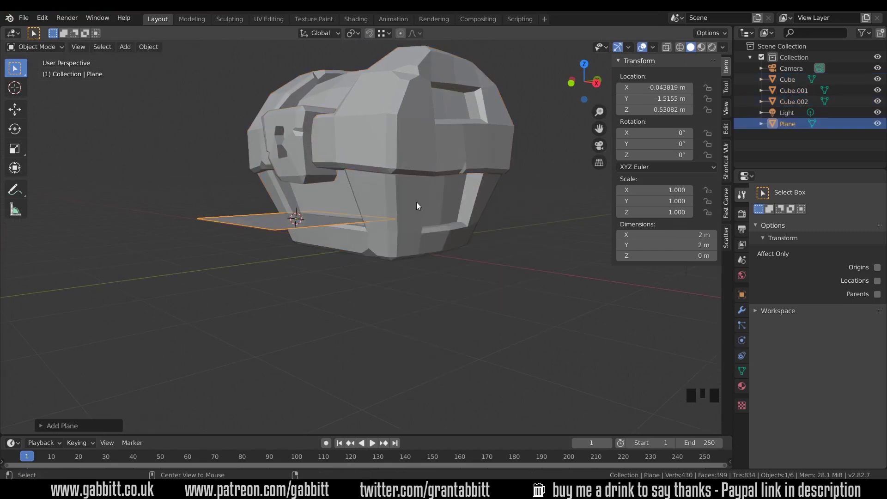
key(alt+g)
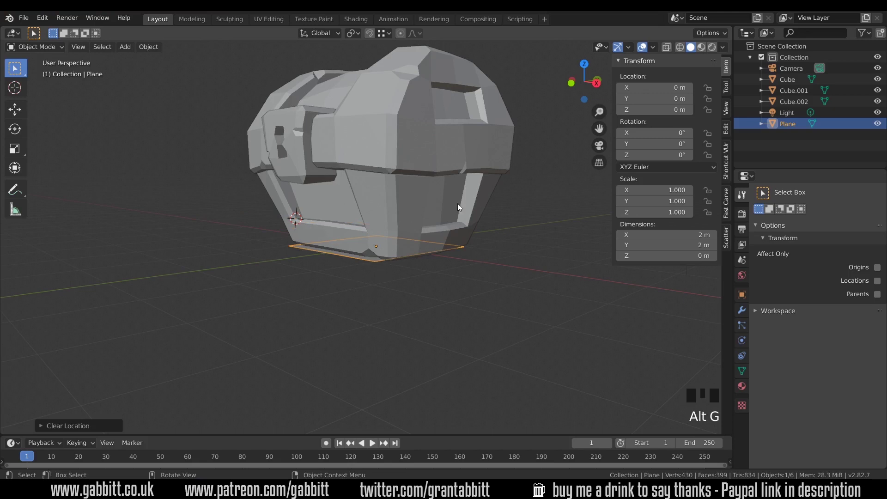
key(s)
click(208, 217)
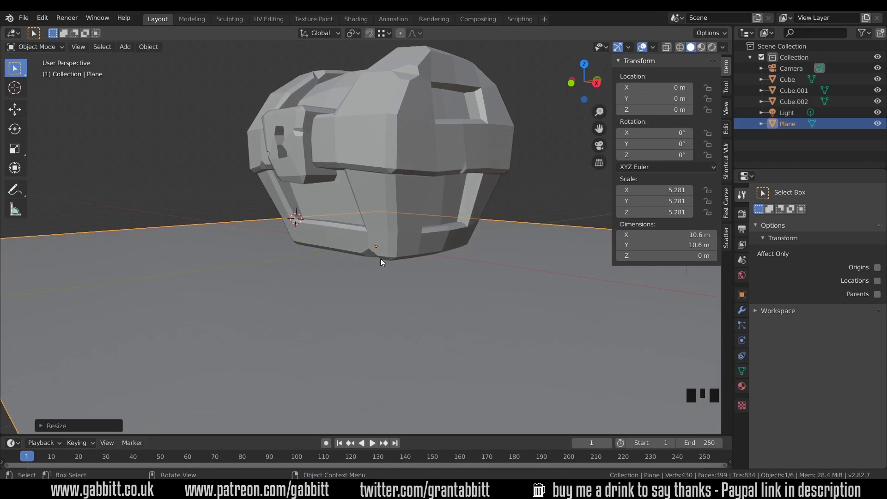
key(shift+a)
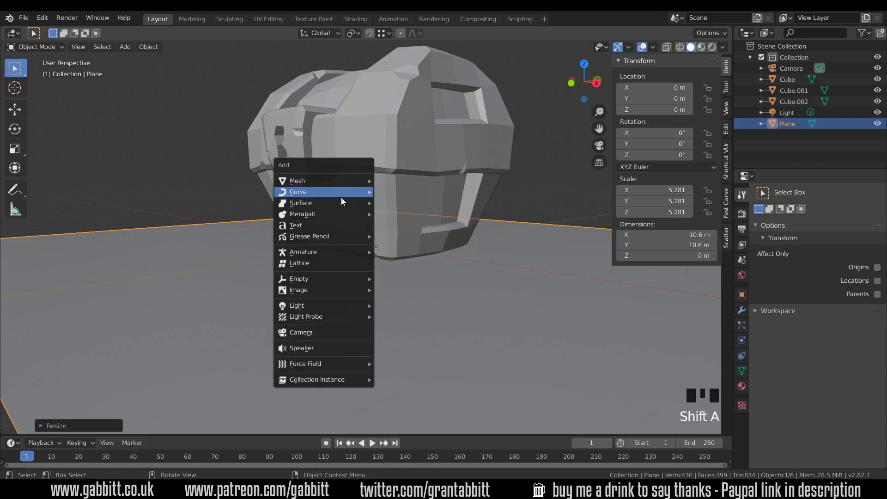
Add a single-bone armature and move it up in right-side view.
mouse_move(332, 253)
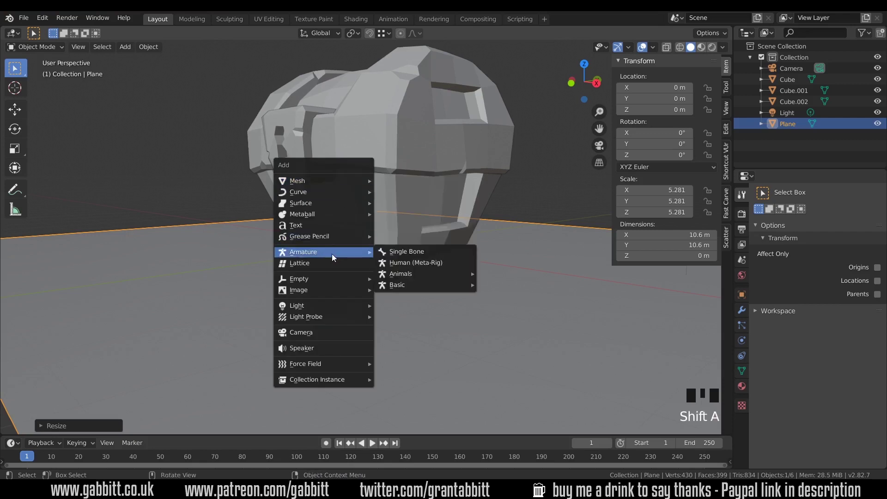
click(407, 251)
key(KP_3)
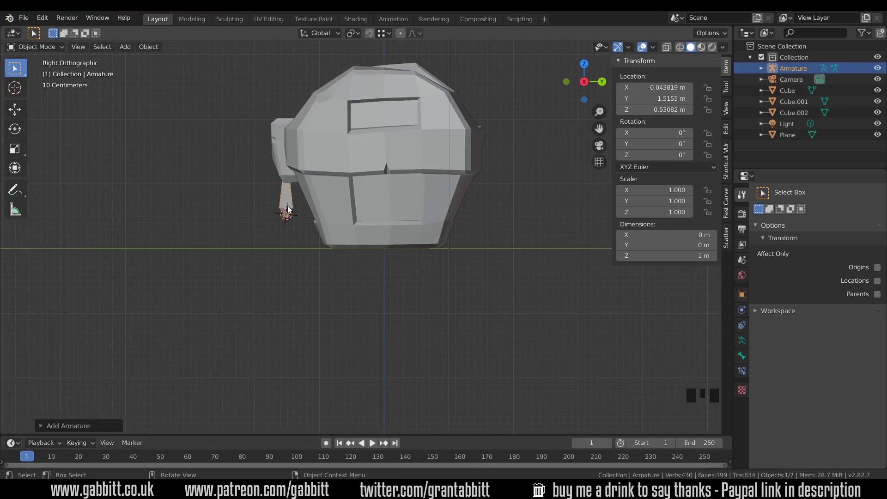
key(g)
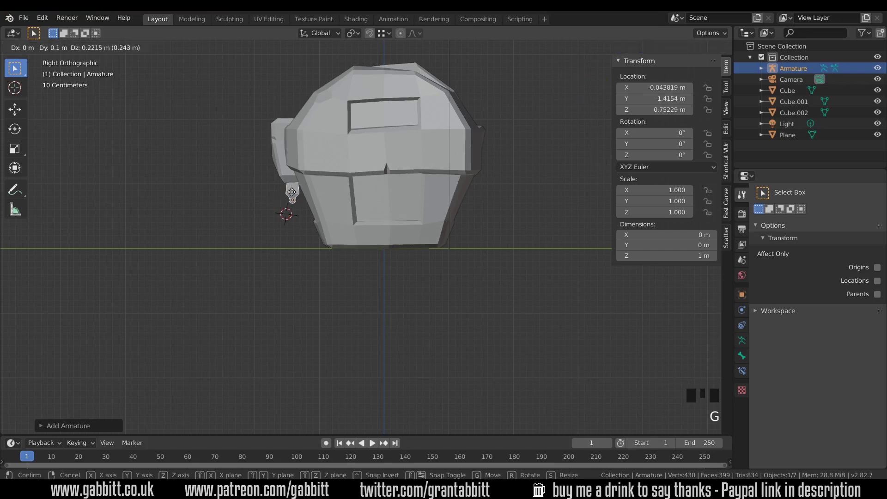
click(291, 192)
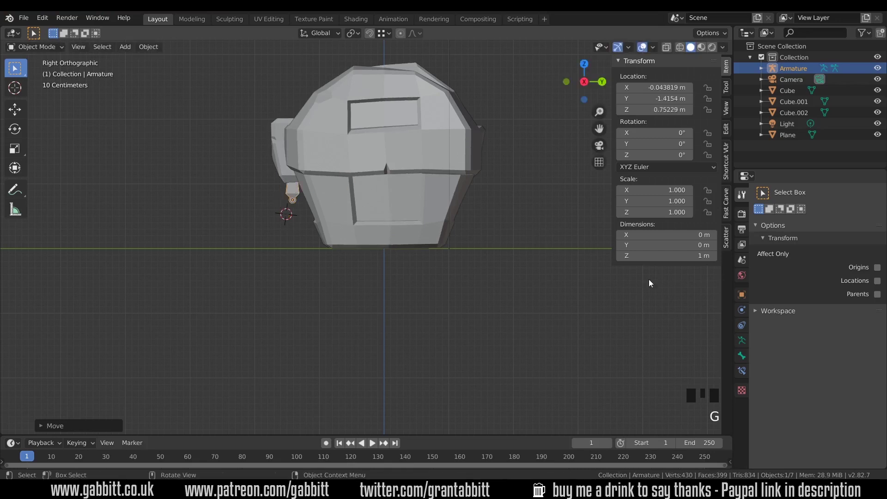
Turn on In Front display for the armature and move the bone to the chest's back.
click(742, 341)
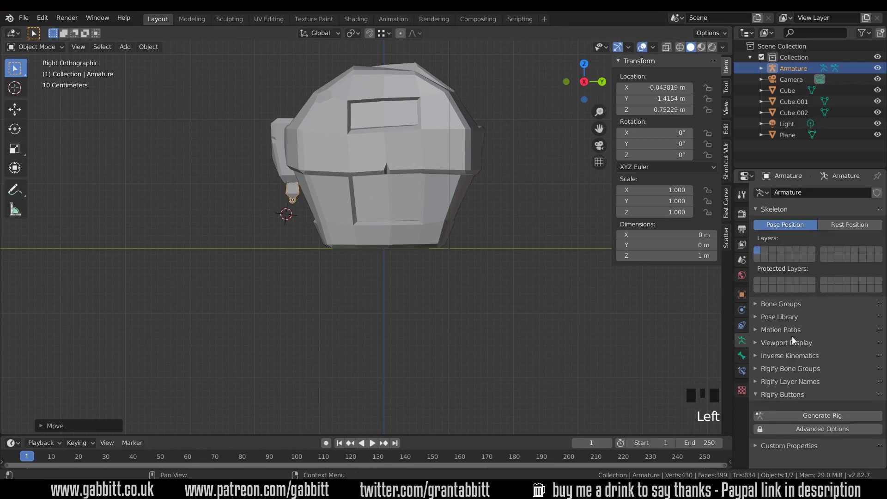
click(756, 344)
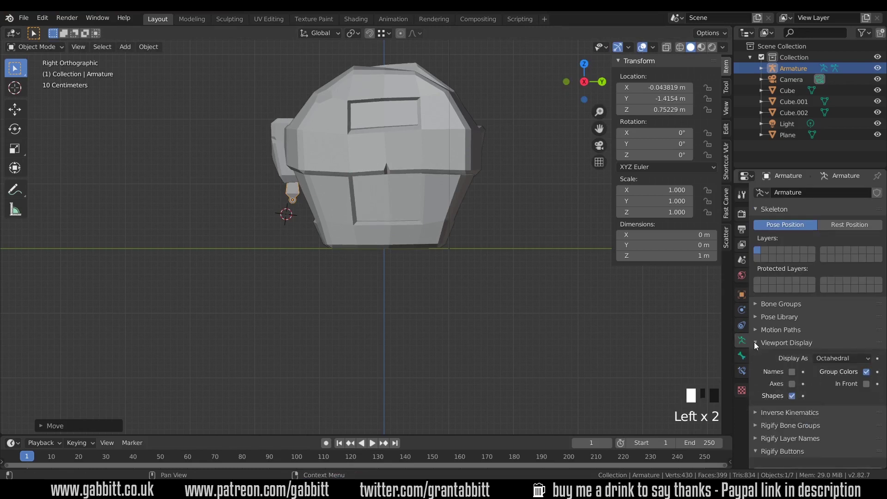
click(867, 384)
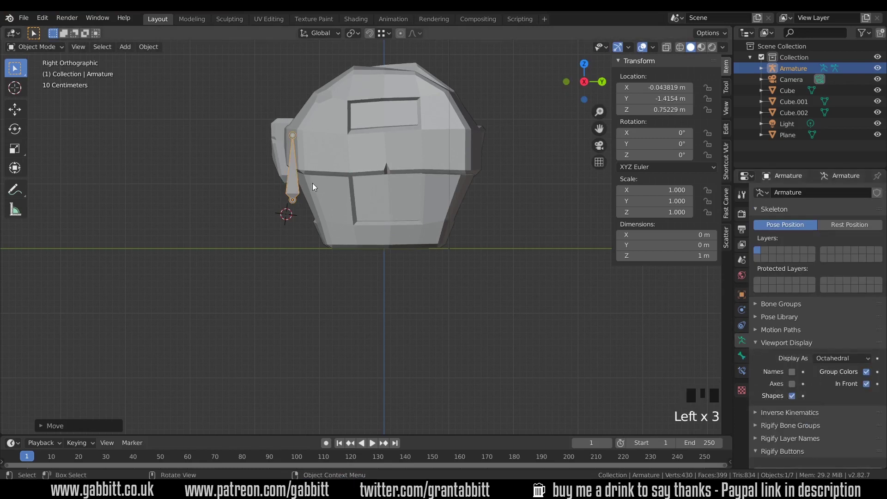
mouse_move(312, 183)
middle_down()
mouse_move(385, 191)
mouse_move(312, 194)
middle_up()
key(KP_3)
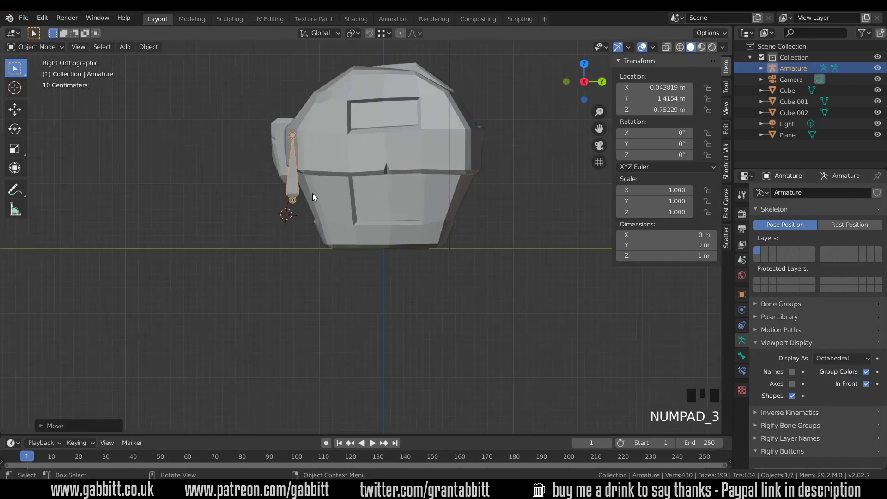
key(g)
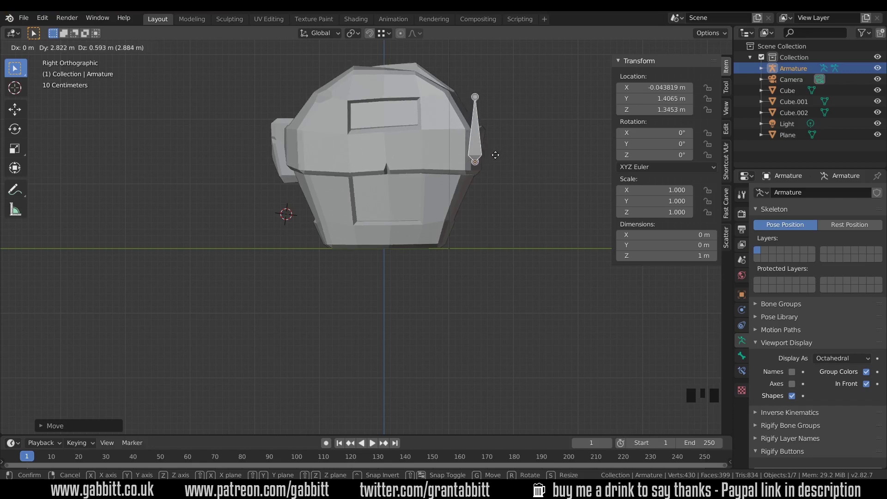
click(495, 155)
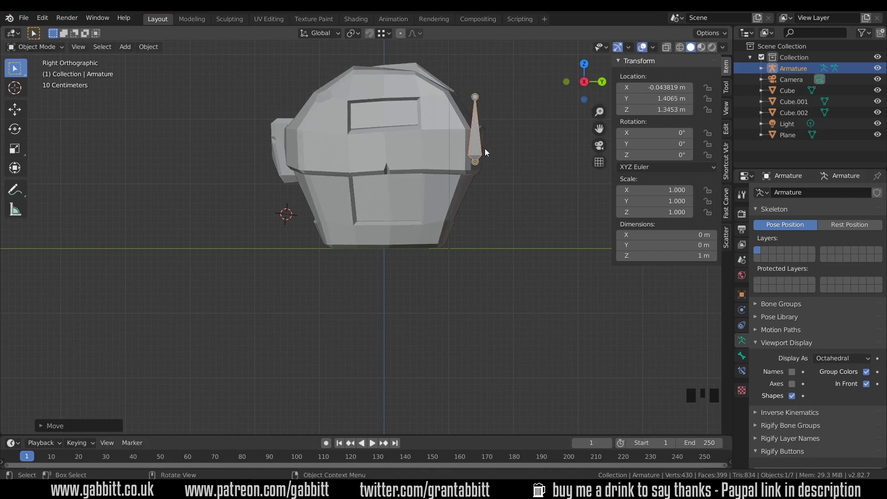
In Edit Mode, move the bone's top end to the chest's far side so it lies horizontal.
key(Tab)
click(478, 98)
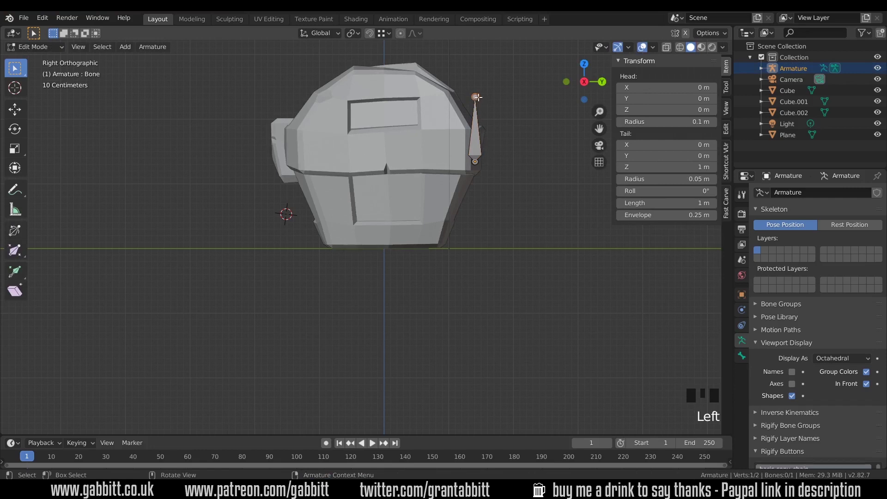
key(g)
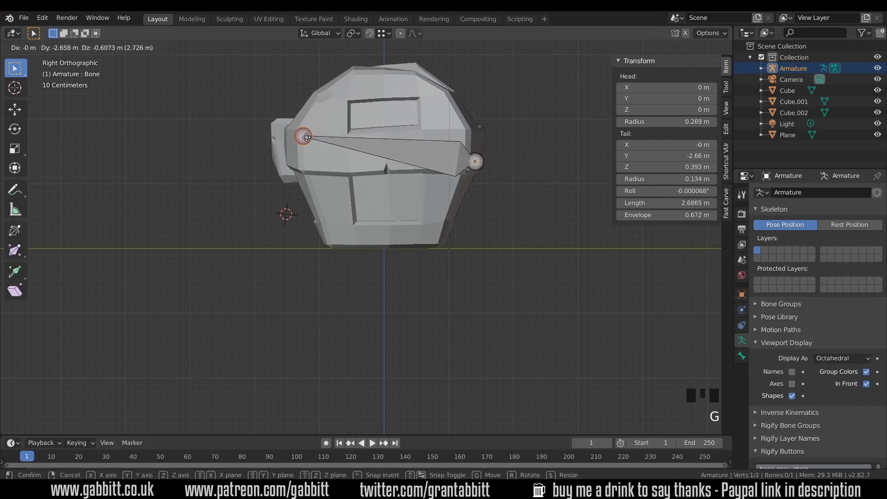
click(303, 151)
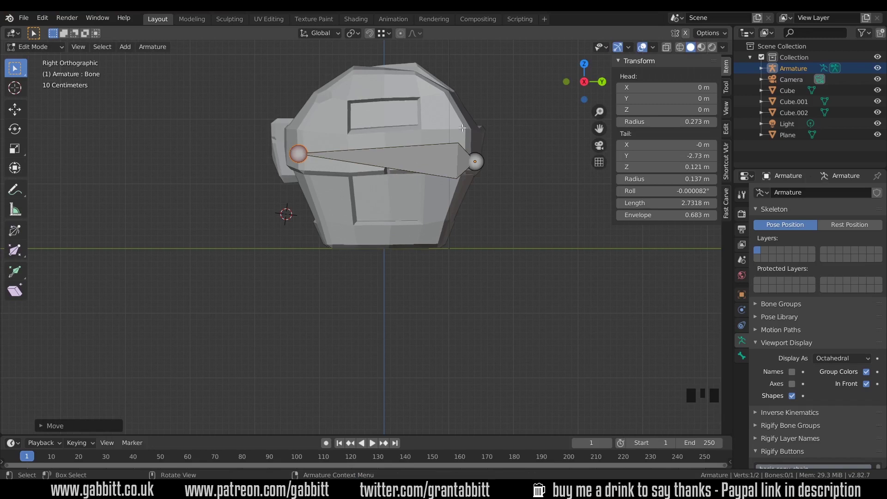
Extrude a second bone, Bone.001, from the other joint, running just below the first.
click(477, 160)
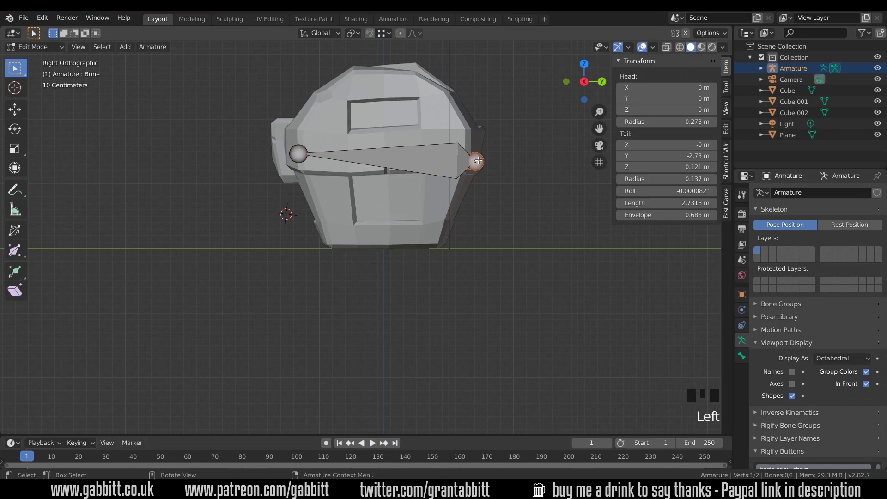
key(e)
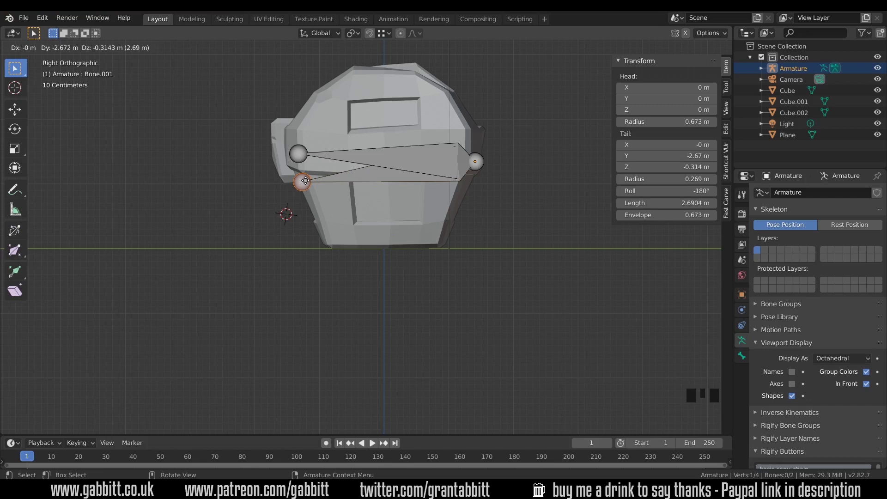
click(306, 180)
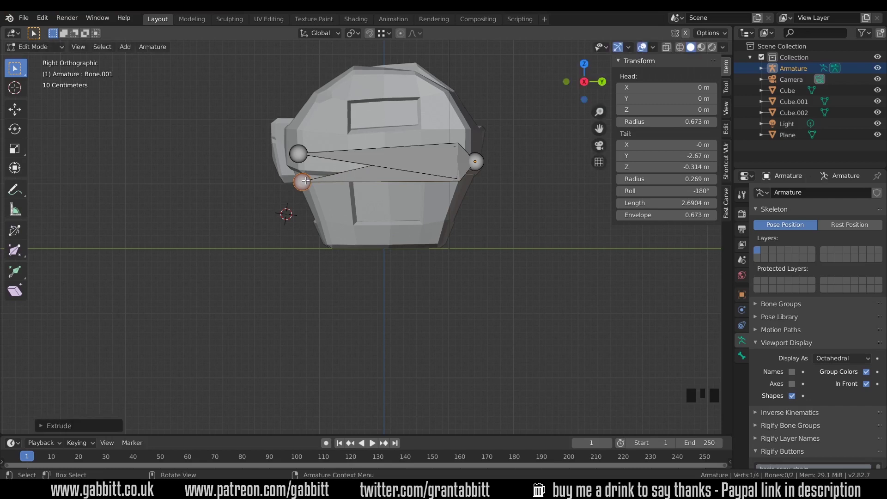
middle_drag(306, 180, 400, 149)
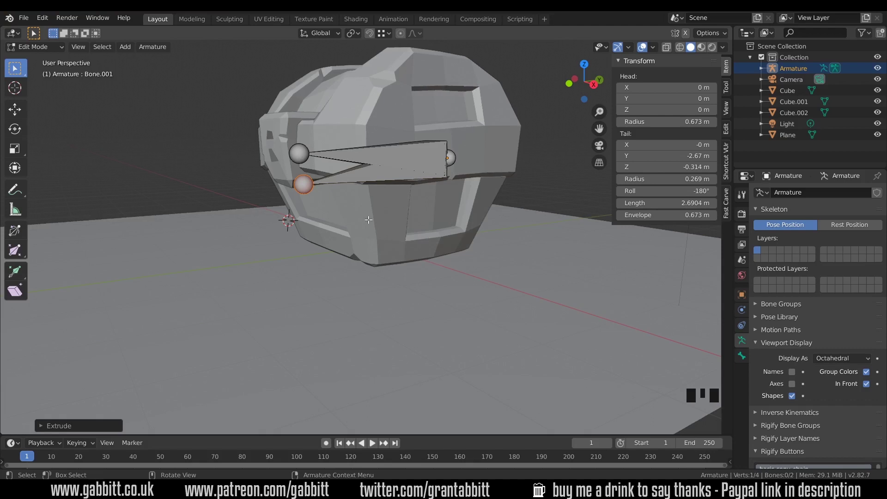
middle_drag(400, 243, 390, 239)
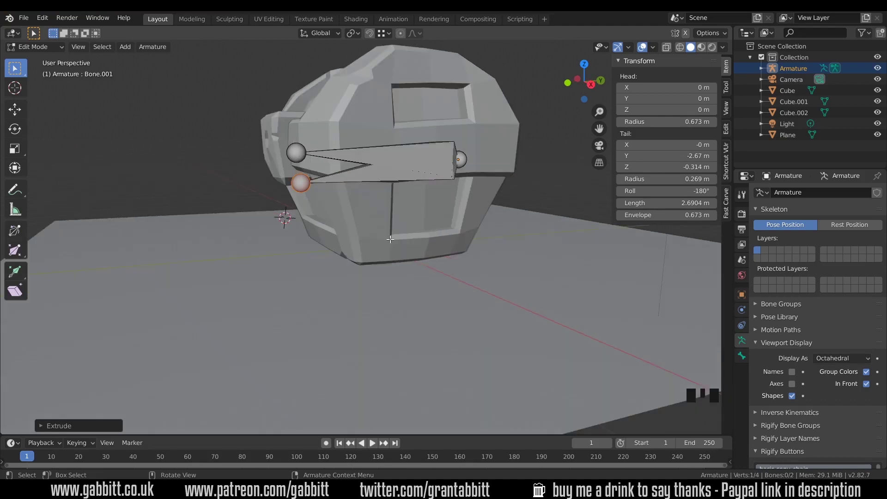
Switch the armature to Pose Mode and make the upper bone active.
key(ctrl+Tab)
key(ctrl+Tab)
key(ctrl+Tab)
key(ctrl+Tab)
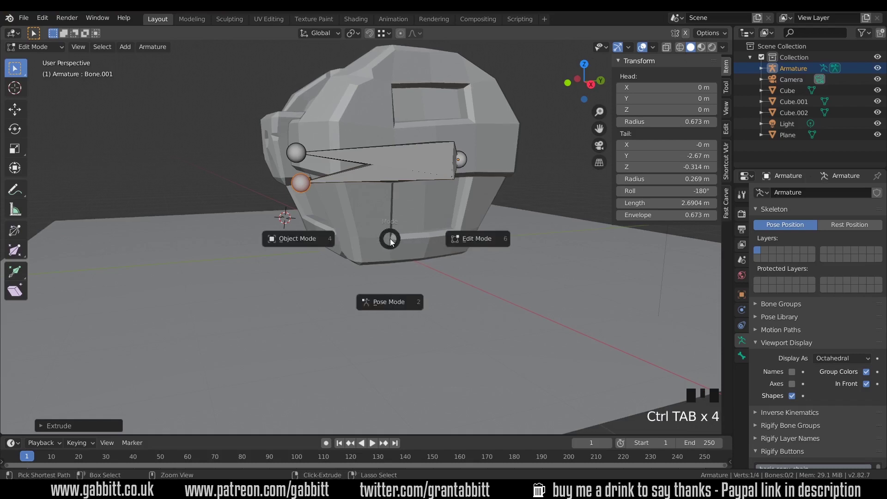
click(394, 302)
click(358, 163)
click(359, 162)
click(358, 162)
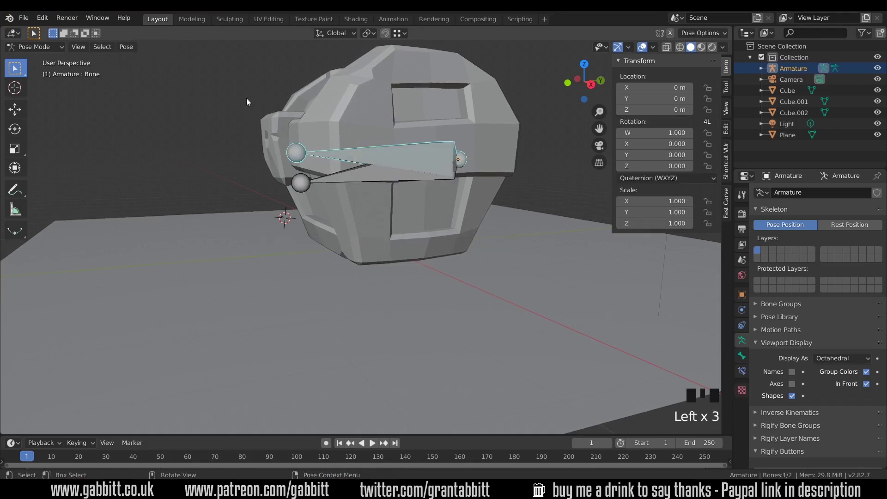
click(46, 47)
click(37, 83)
middle_drag(371, 151, 381, 156)
Cycle the armature through Object, Edit and Pose modes, ending in Object Mode.
key(ctrl+Tab)
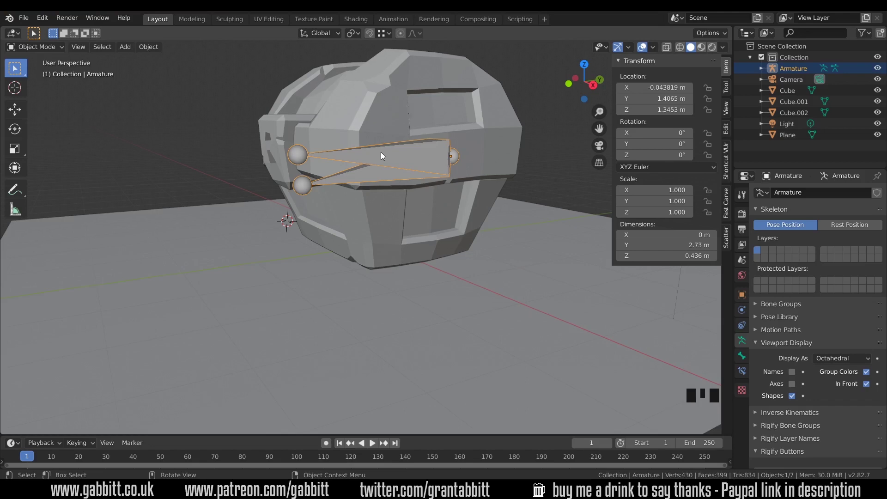
key(Tab)
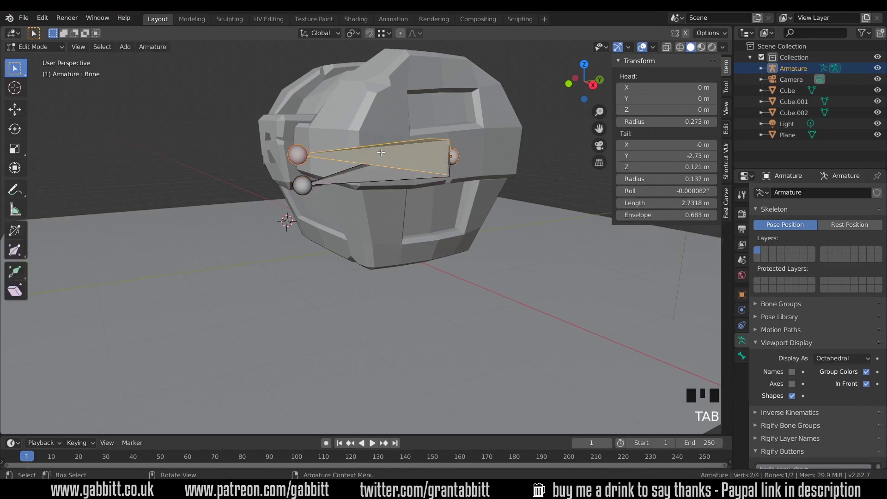
key(ctrl+Tab)
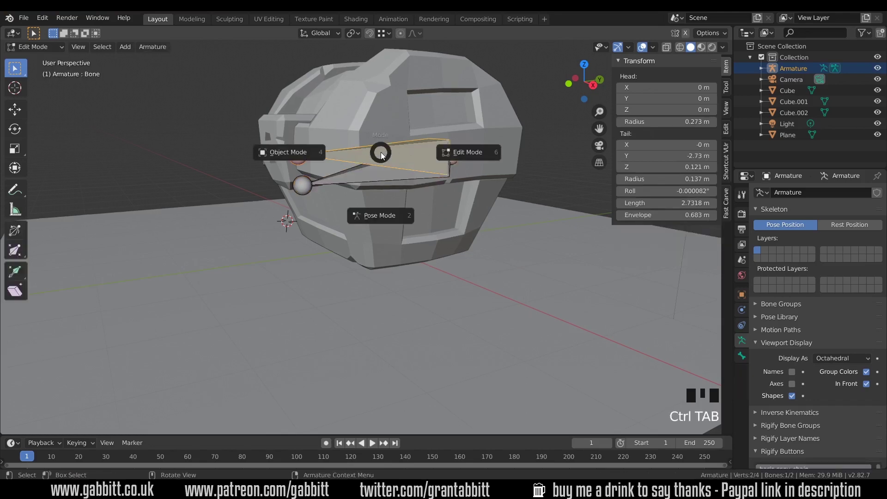
click(298, 154)
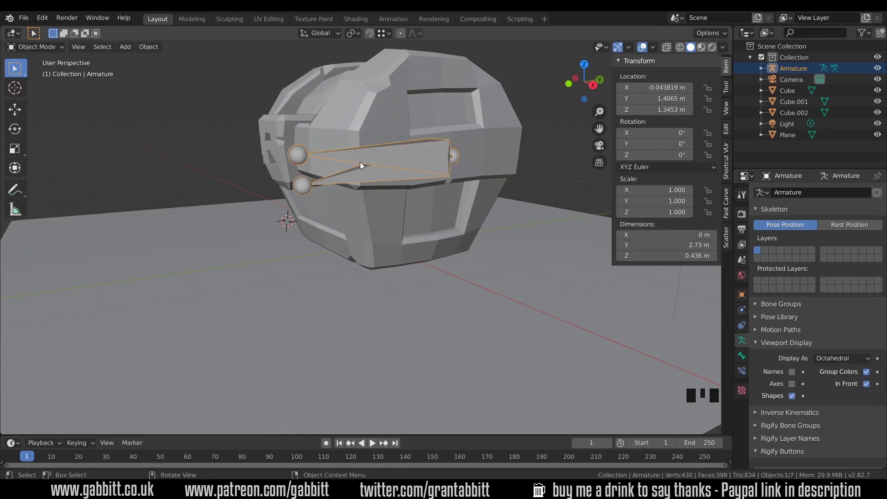
key(ctrl+Tab)
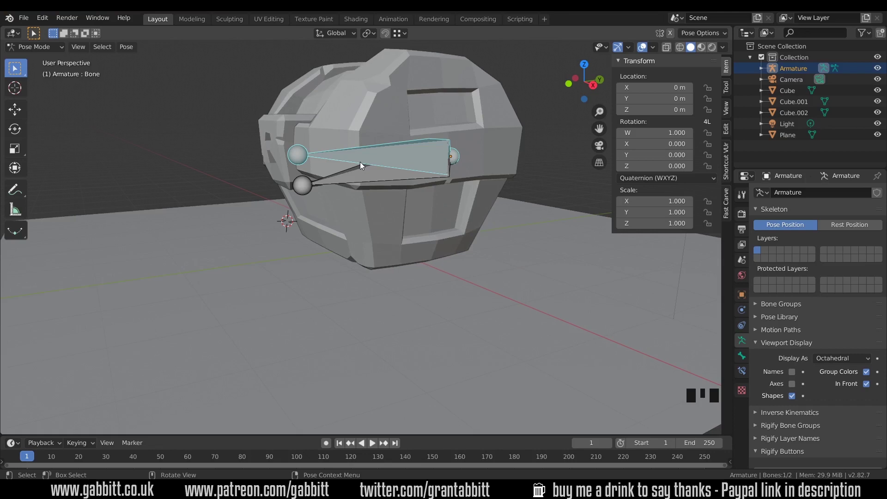
key(ctrl+Tab)
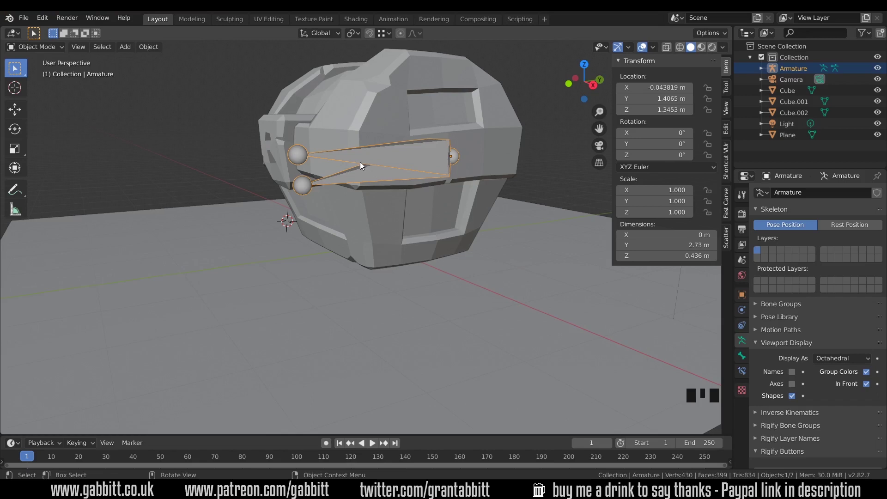
click(45, 46)
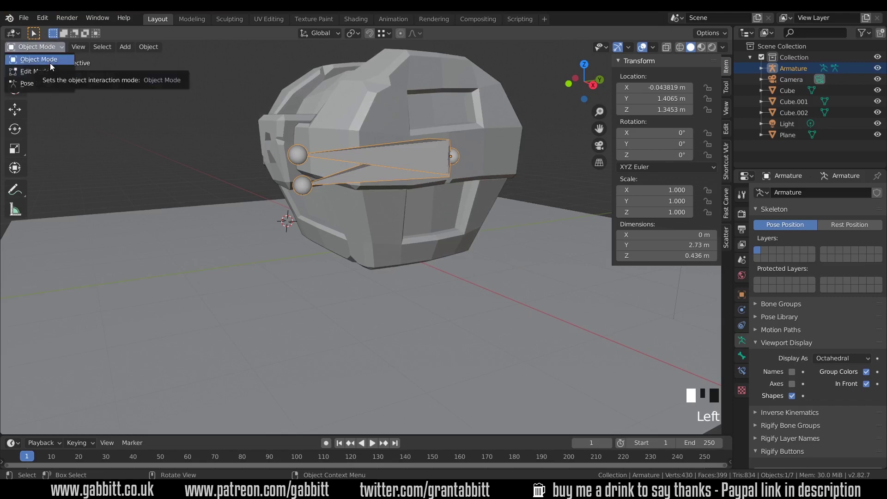
Select Cube.002, Cube.001 and the armature, then parent both pieces to the active bone.
click(50, 62)
click(360, 116)
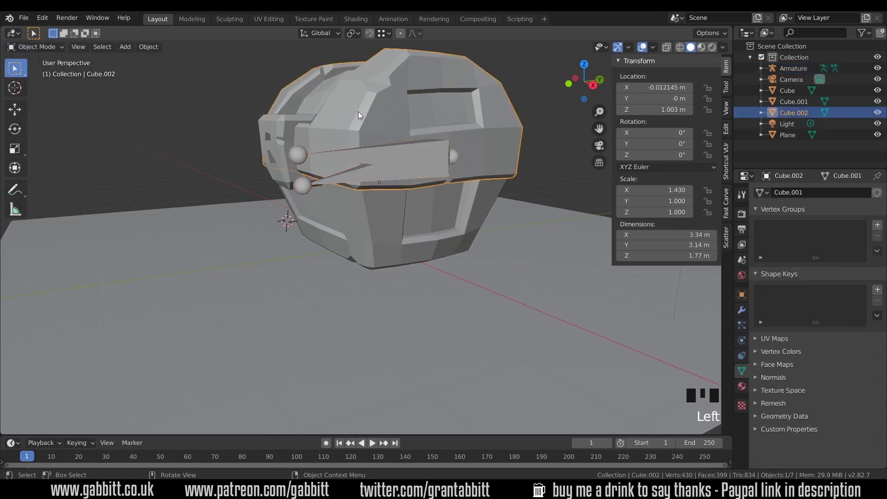
shift+click(284, 123)
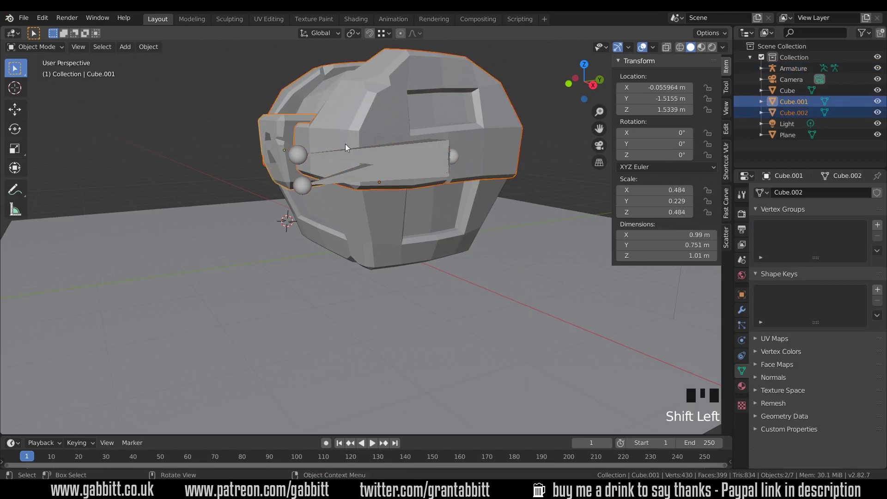
shift+click(350, 156)
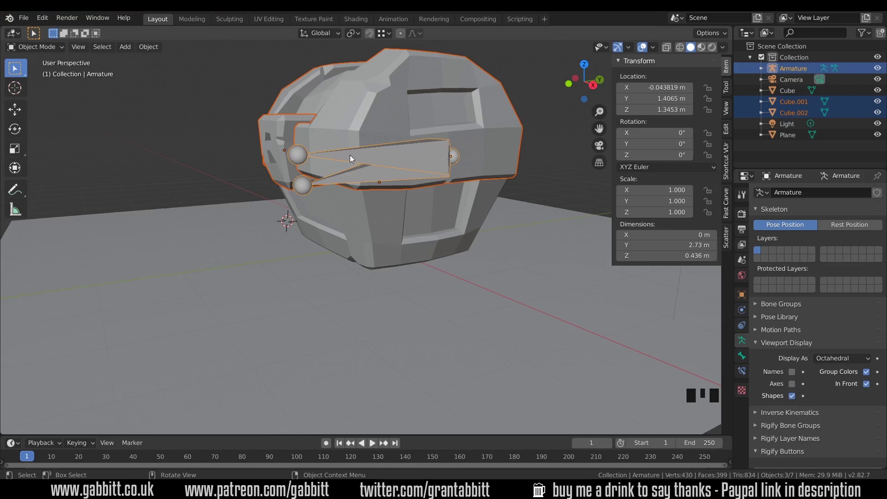
key(ctrl+p)
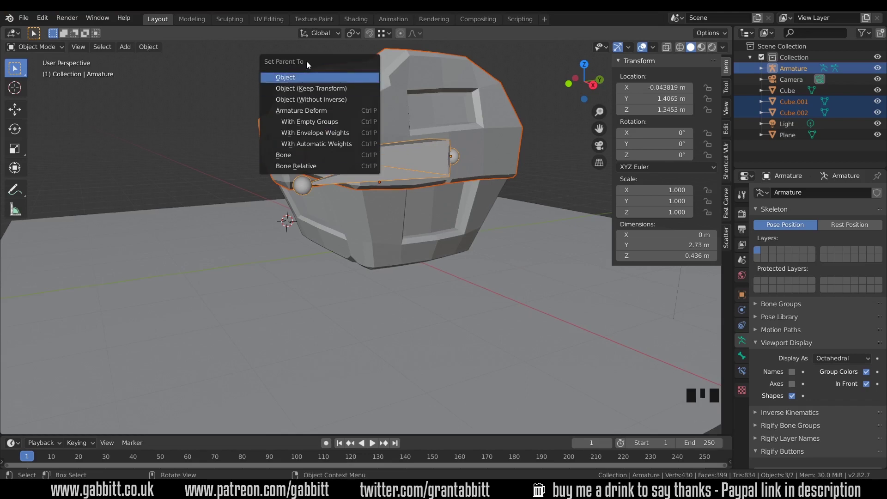
click(312, 88)
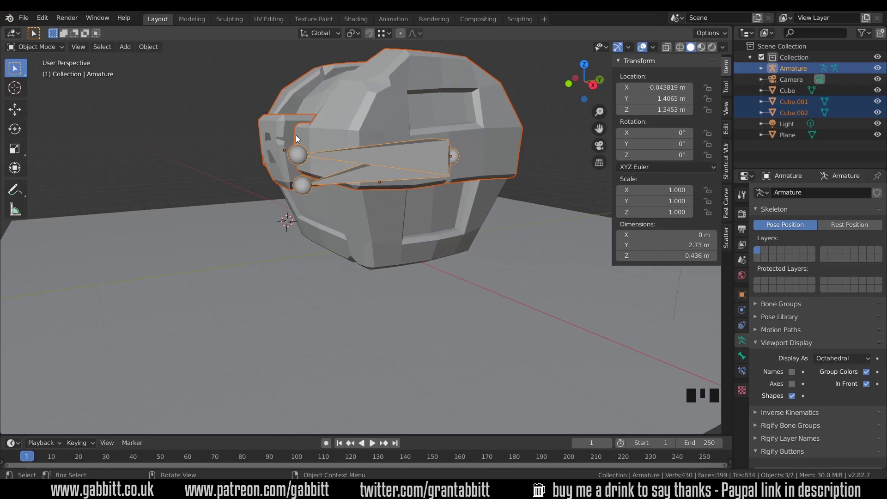
key(ctrl+p)
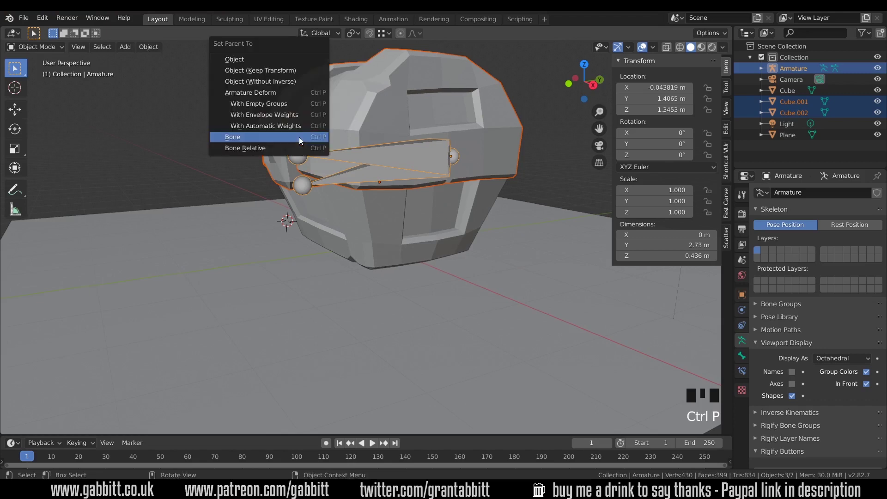
click(241, 137)
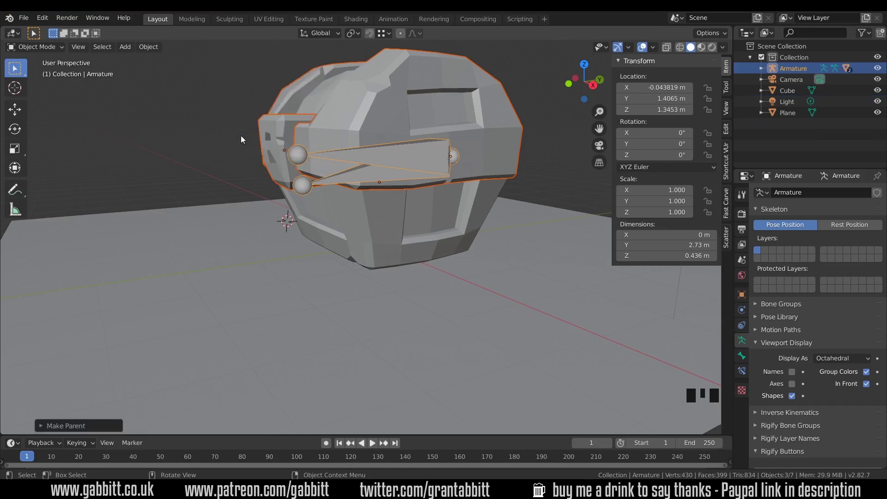
click(386, 153)
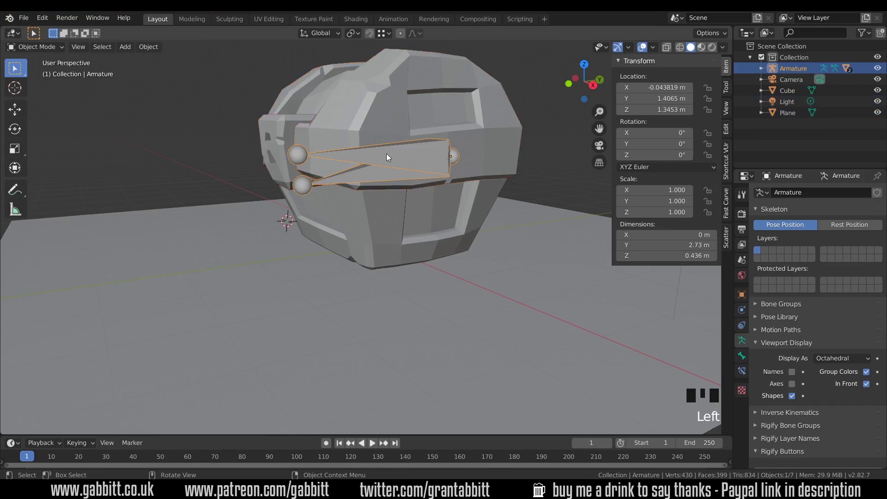
In Pose Mode, test-rotate the upper bone and Bone.001, cancelling each rotation.
key(ctrl+Tab)
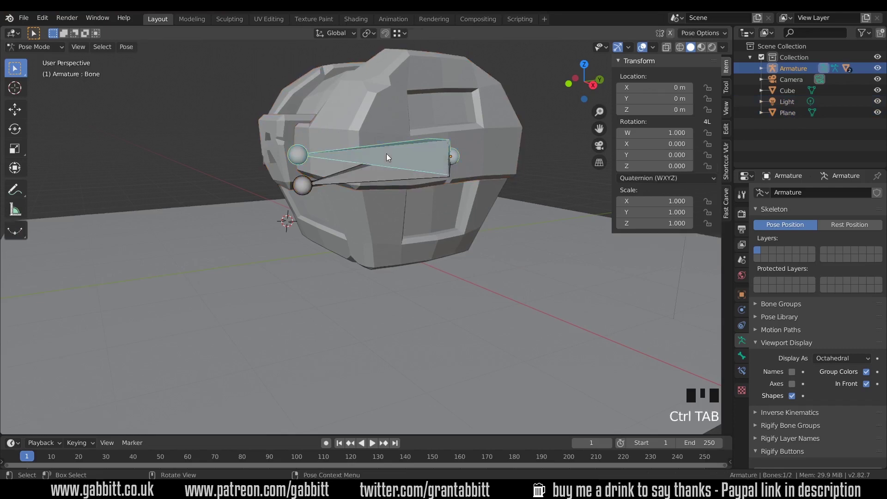
key(r)
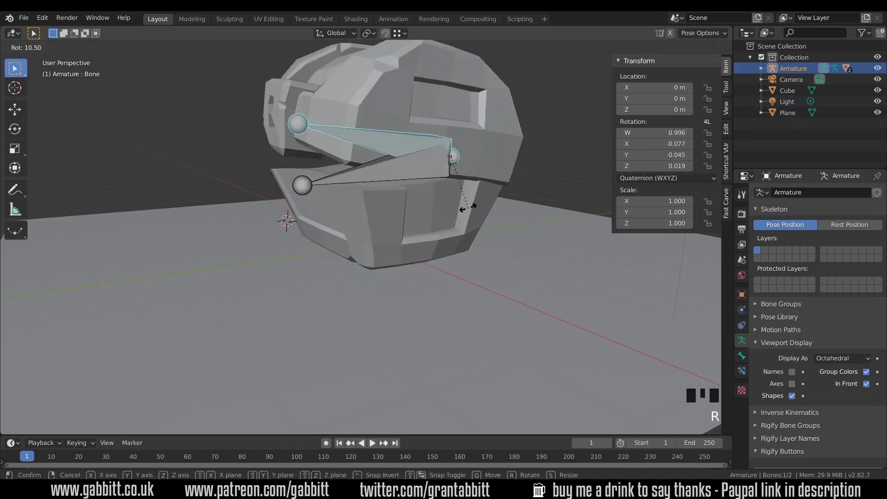
right_click(468, 207)
click(384, 175)
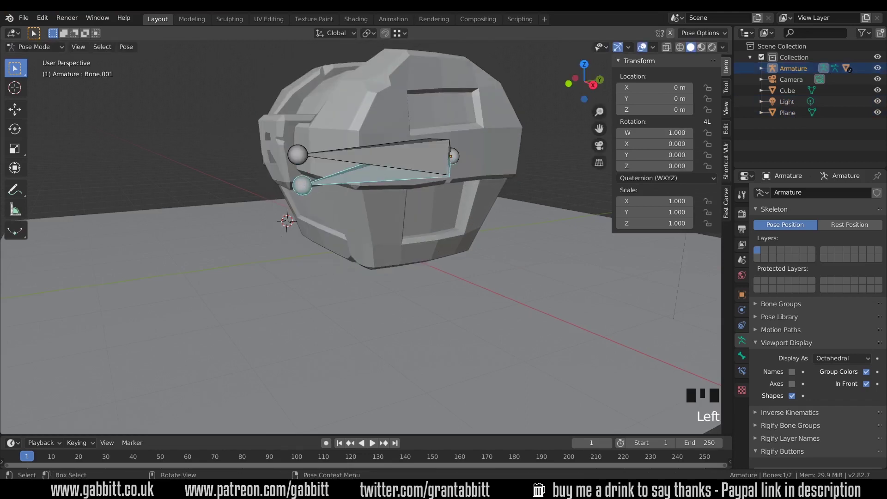
key(r)
right_click(495, 165)
middle_drag(337, 146, 379, 206)
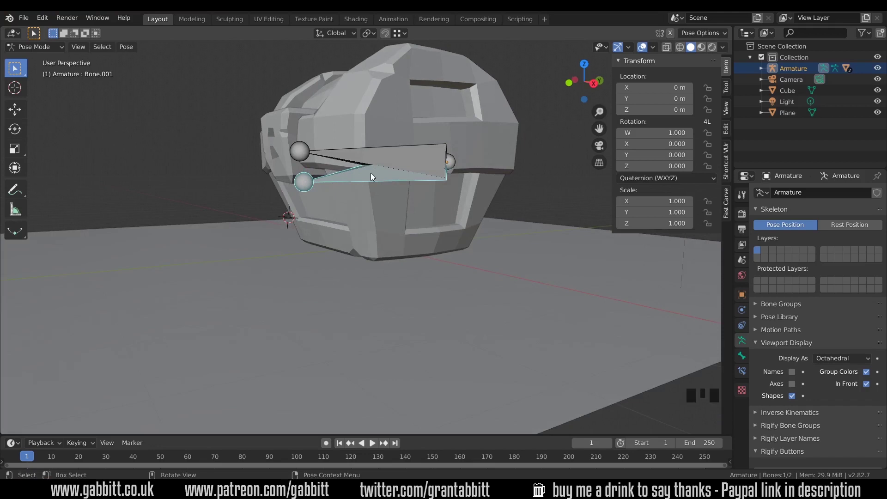
Select the base Cube and the armature, parent Cube to the bone, then re-enter Pose Mode.
key(ctrl+Tab)
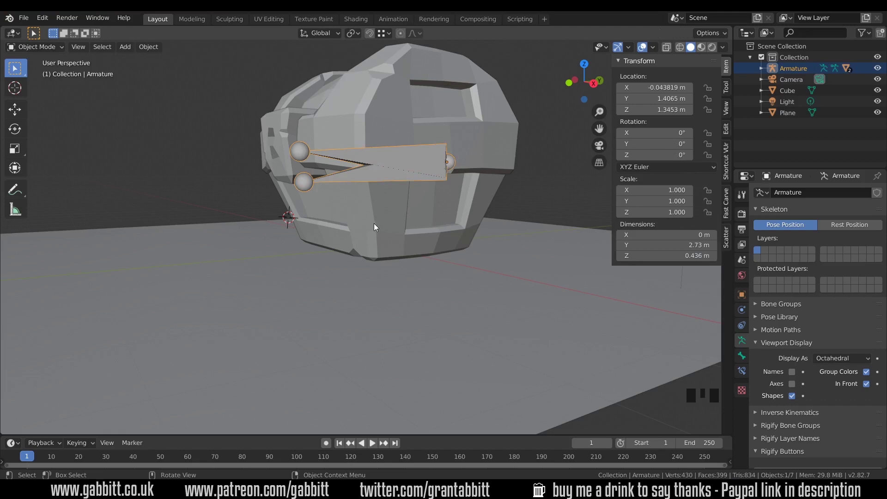
click(381, 194)
shift+click(364, 171)
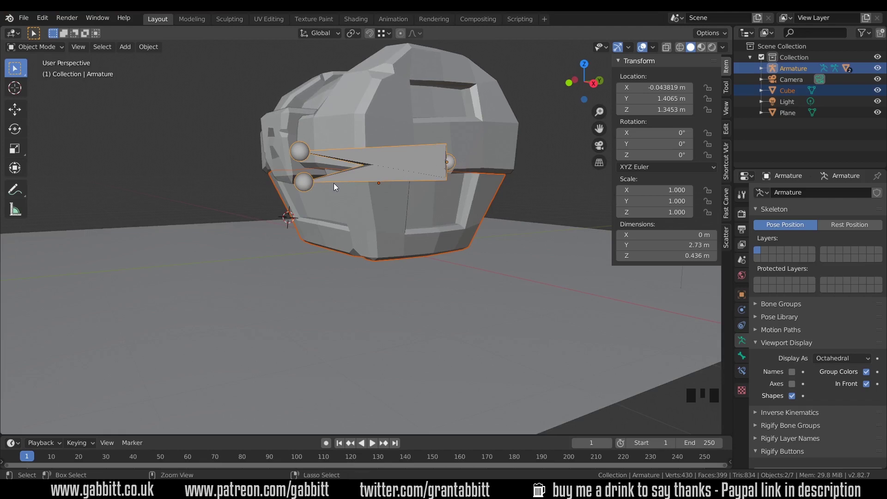
key(ctrl+p)
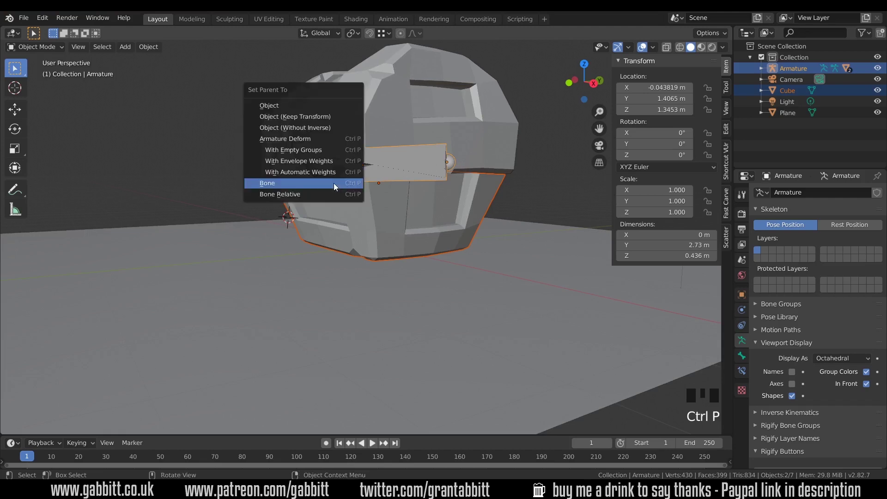
click(308, 183)
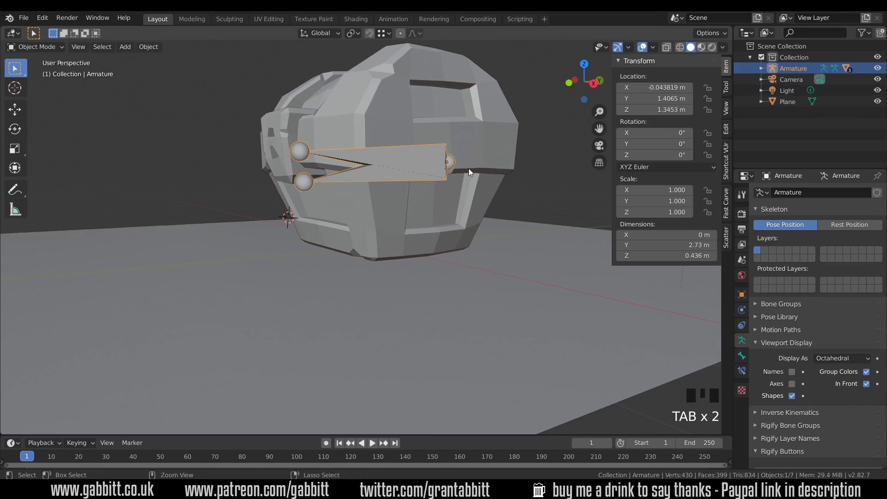
key(ctrl+Tab)
middle_drag(469, 168, 428, 170)
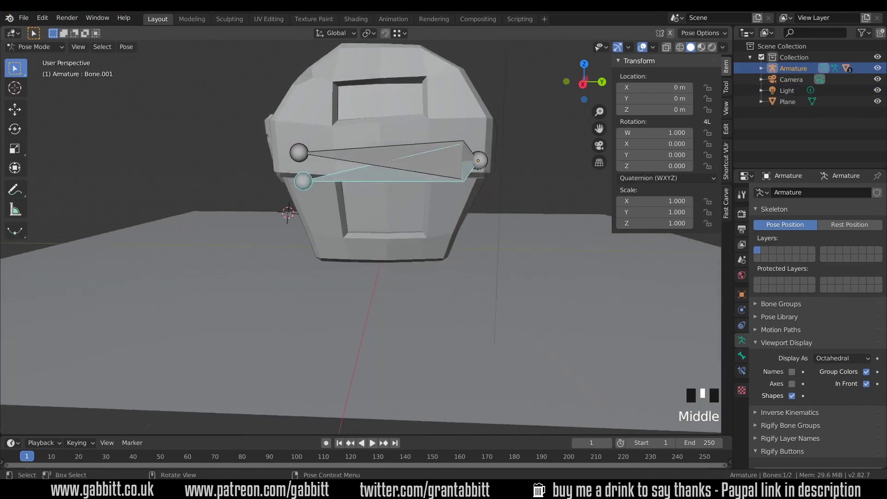
key(r)
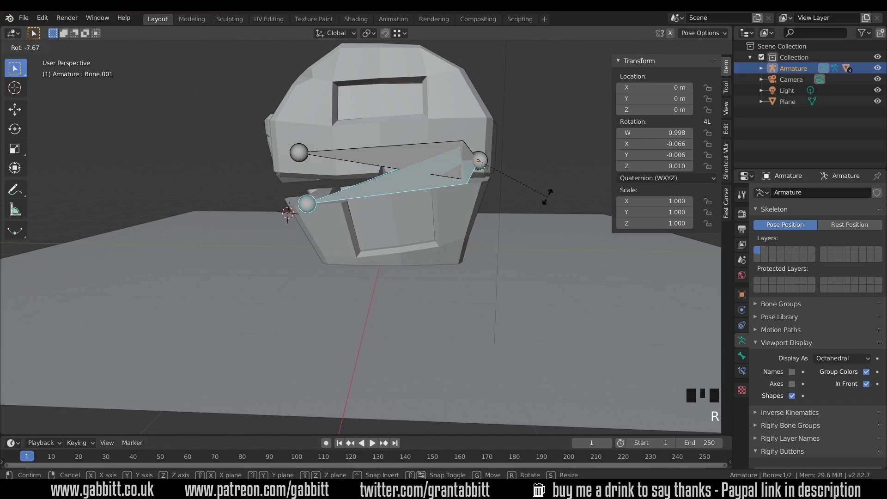
right_click(548, 197)
middle_drag(531, 197, 408, 151)
click(448, 157)
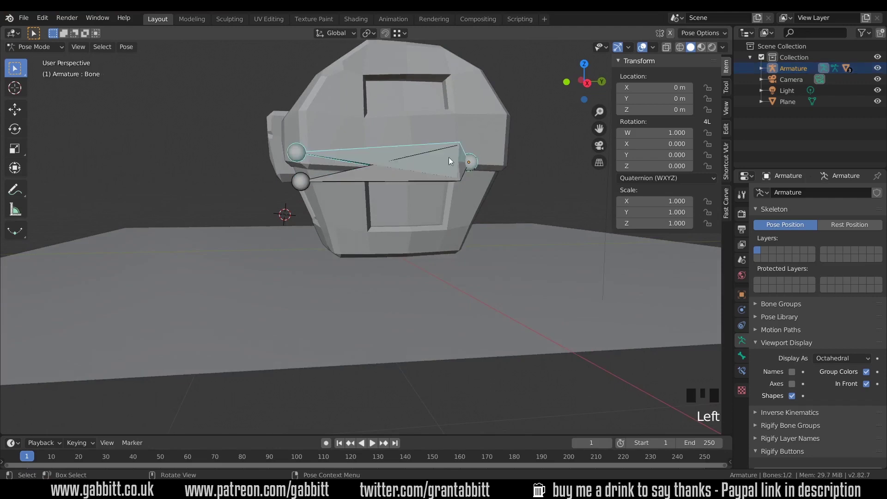
key(r)
right_click(587, 178)
shift+middle_drag(504, 196, 417, 214)
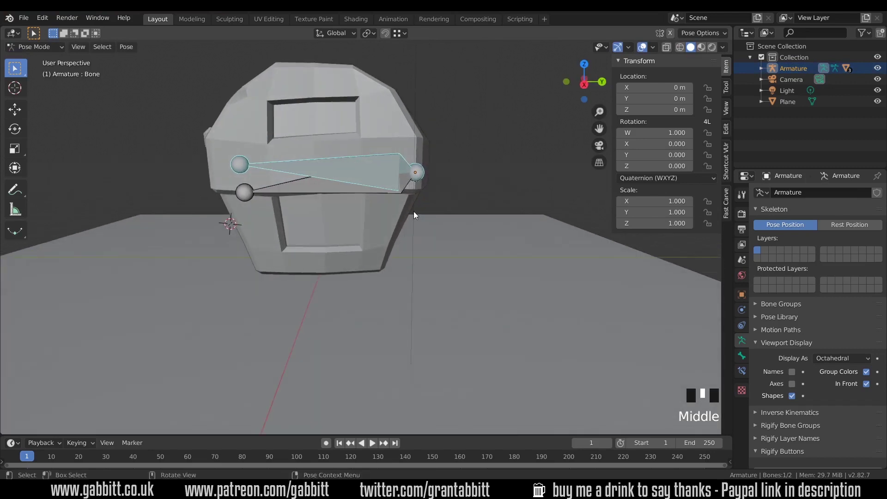
shift+click(345, 190)
key(g)
right_click(451, 203)
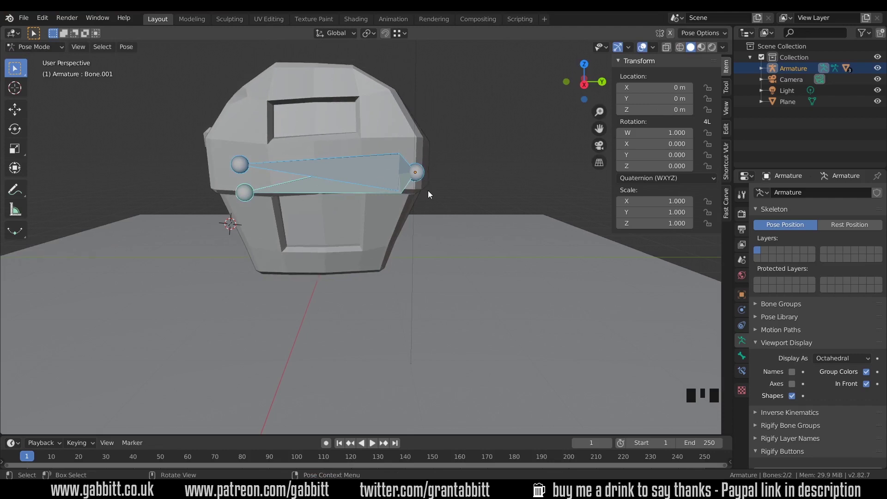
Put the armature in Edit Mode, switch to Right view, and add a new bone.
key(Tab)
middle_click(410, 217)
key(KP_1)
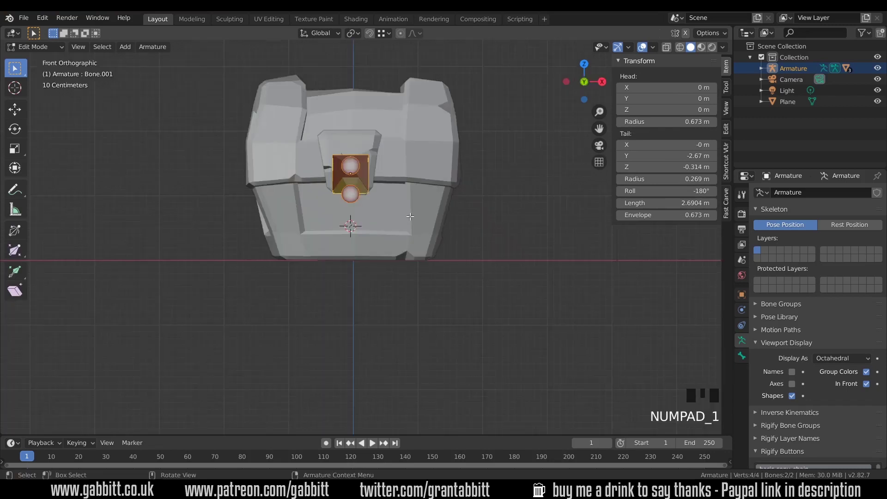
key(KP_3)
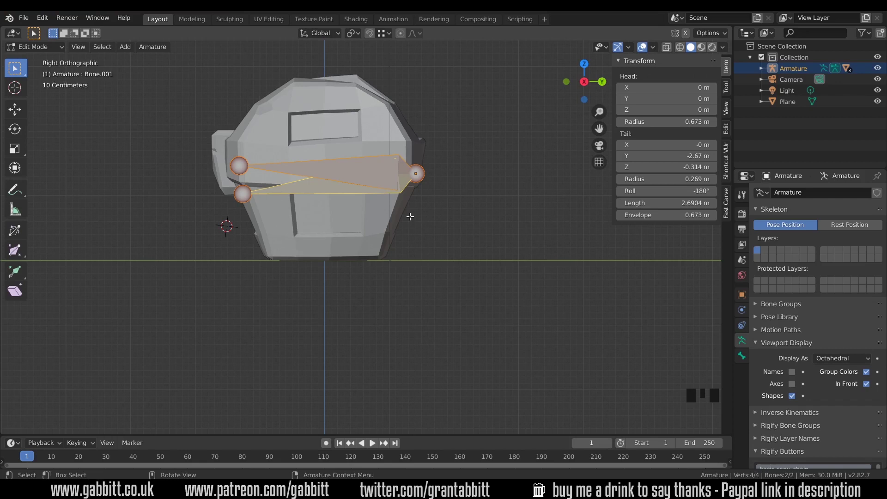
key(shift+a)
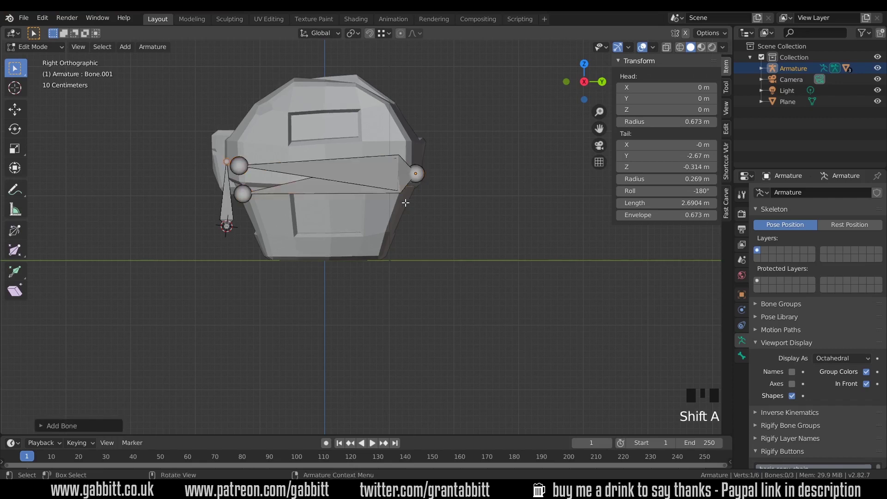
Move the new bone to the chest's lower right and lay its tip along the bottom edge, about 1.19 m long.
click(224, 206)
key(g)
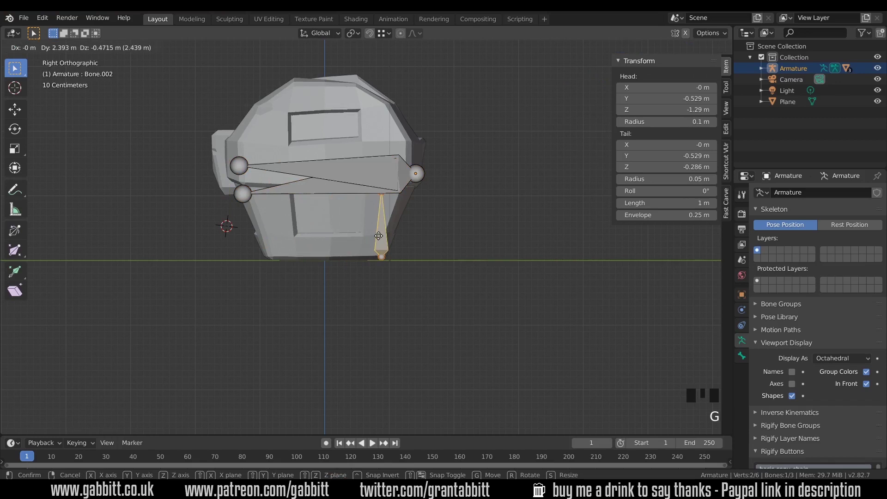
click(378, 235)
click(382, 195)
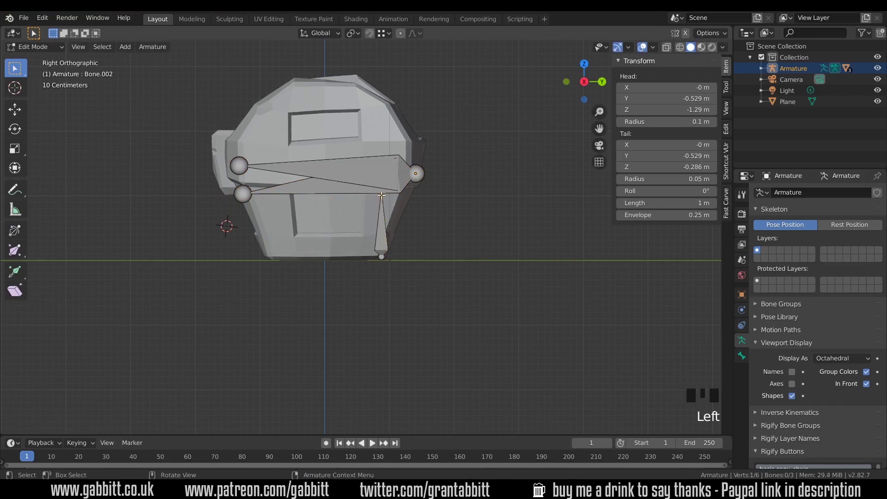
key(g)
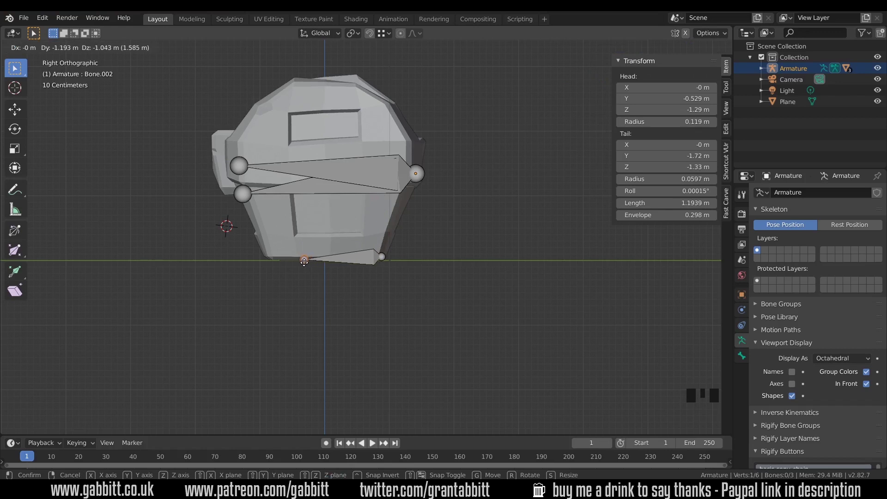
click(304, 262)
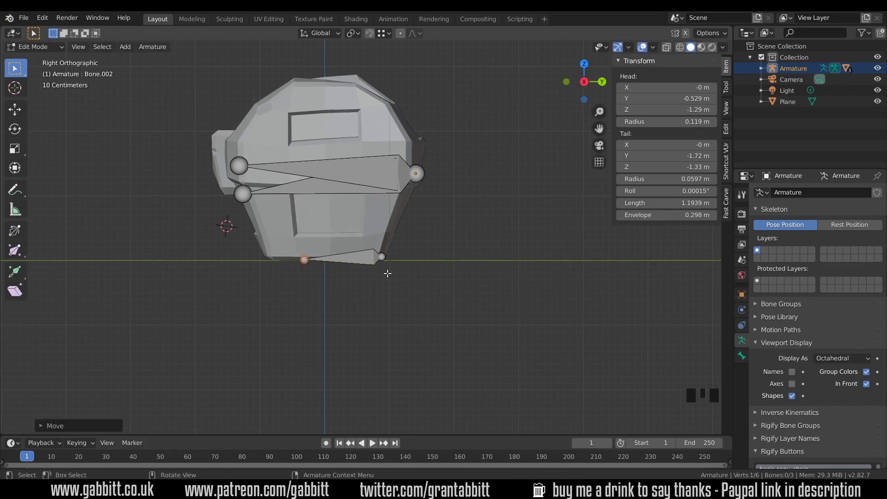
Parent both upper bones to the bottom bone Bone.002 using Keep Offset.
click(351, 171)
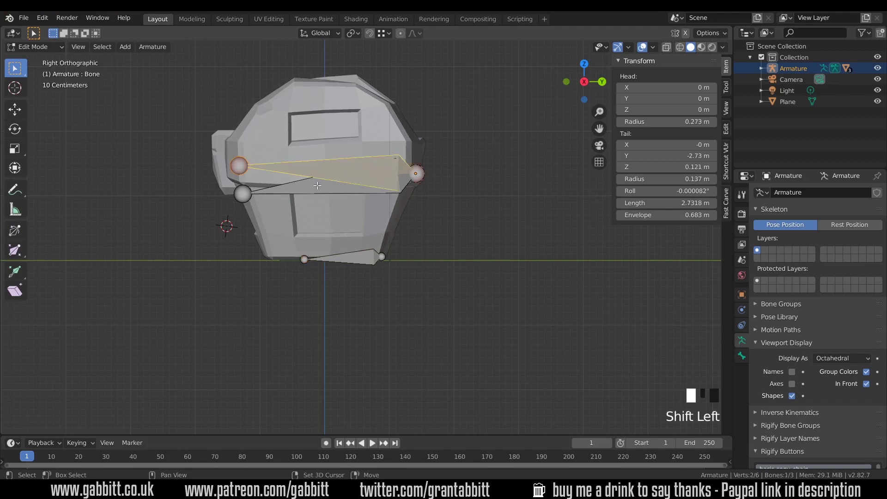
shift+click(321, 185)
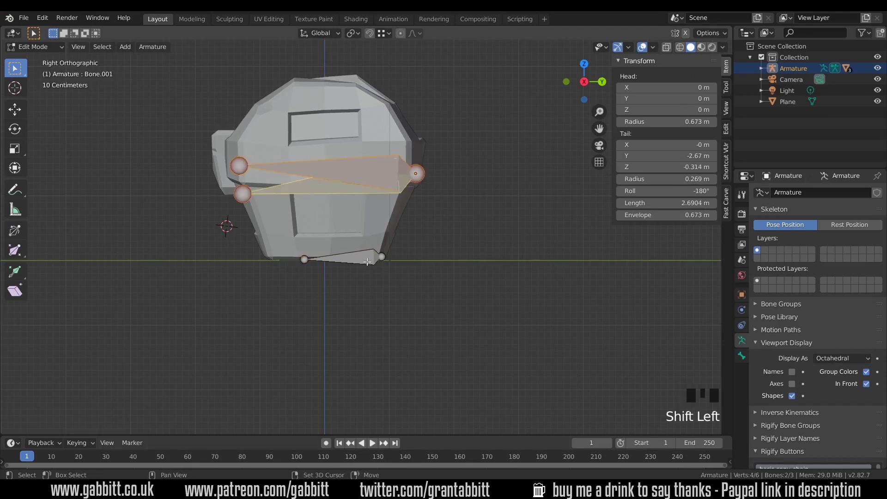
shift+click(367, 262)
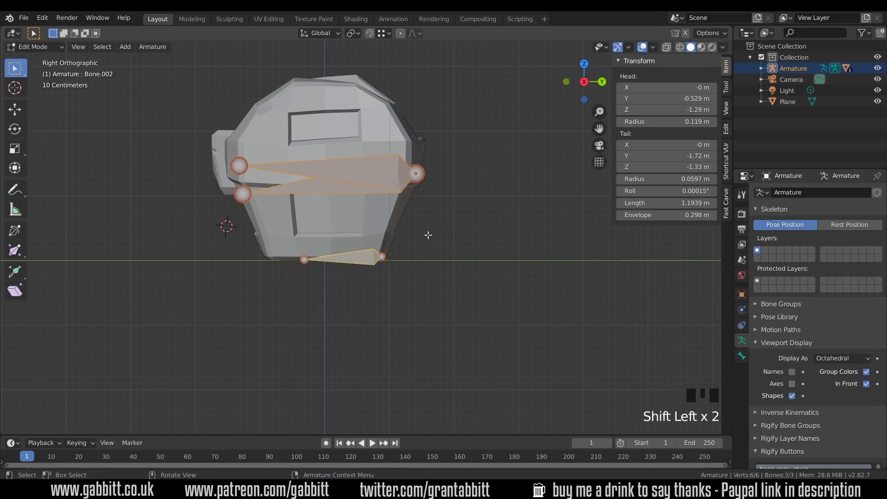
key(ctrl+p)
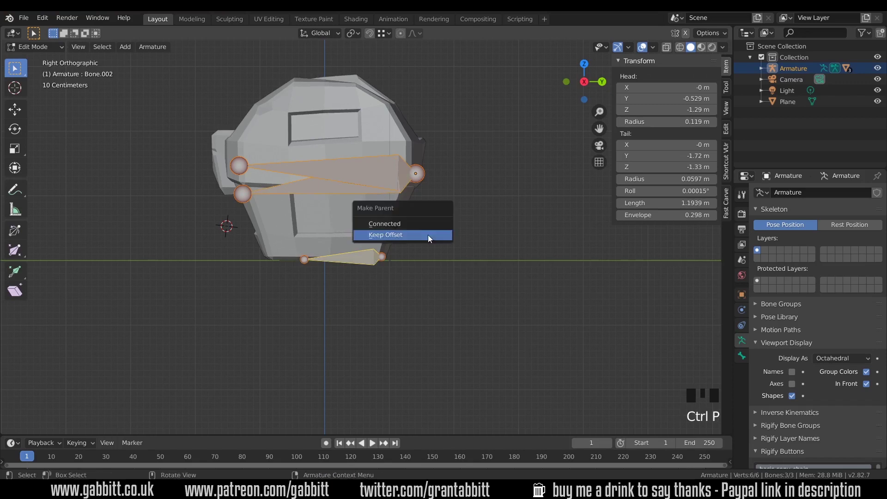
click(395, 234)
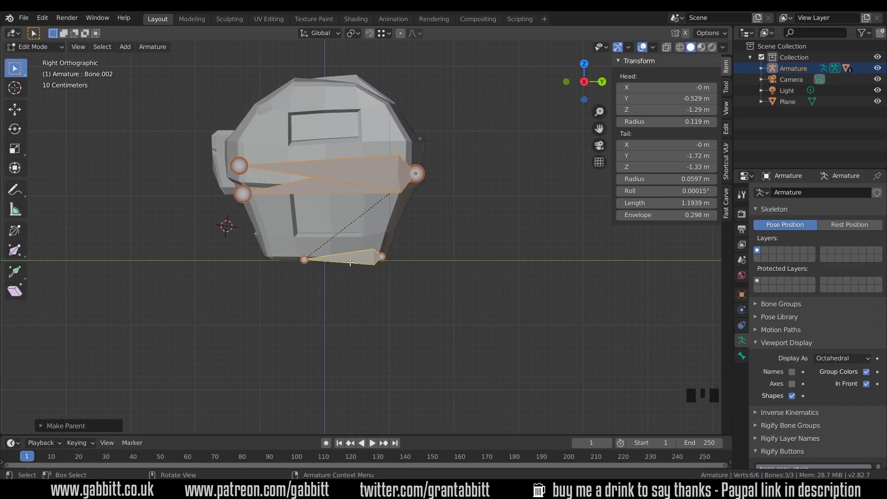
Switch the armature to Pose Mode and test-rotate the upper and lower bones, cancelling each rotation.
key(ctrl+Tab)
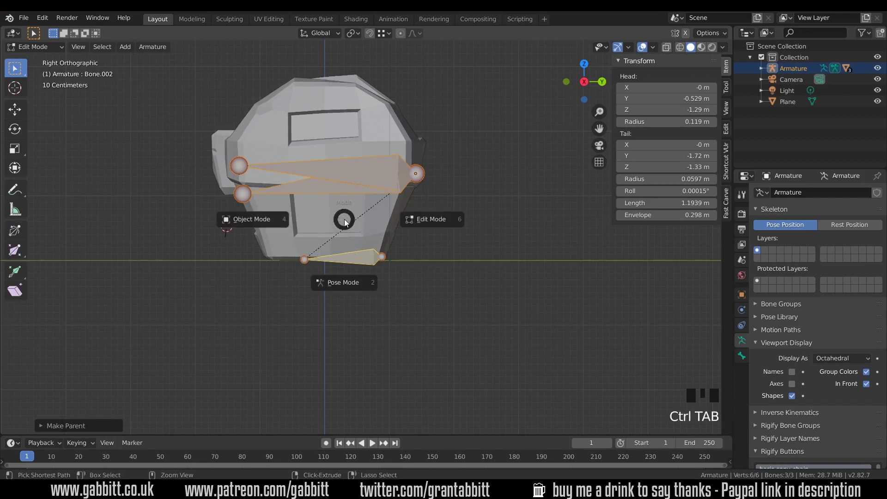
click(350, 281)
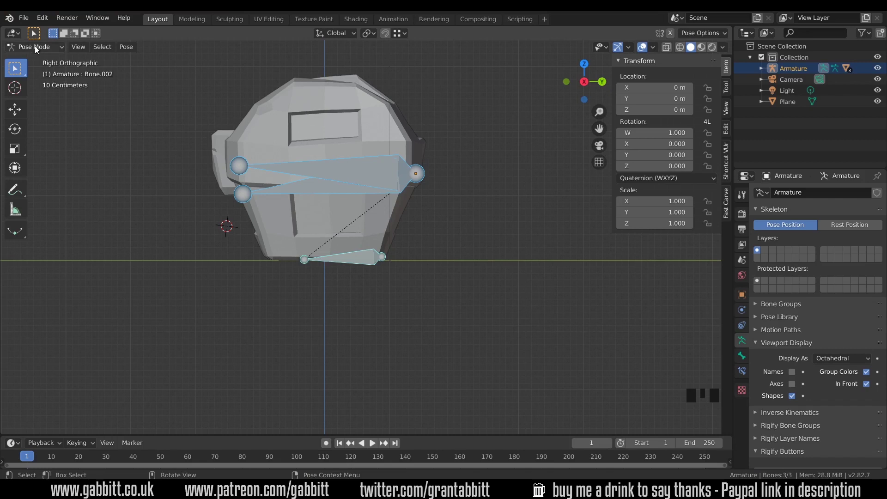
click(363, 176)
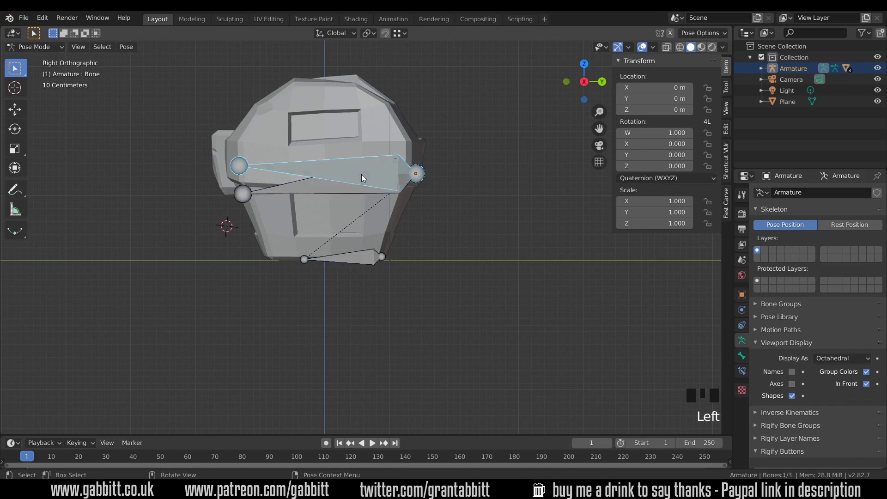
key(r)
key(Escape)
click(334, 191)
key(r)
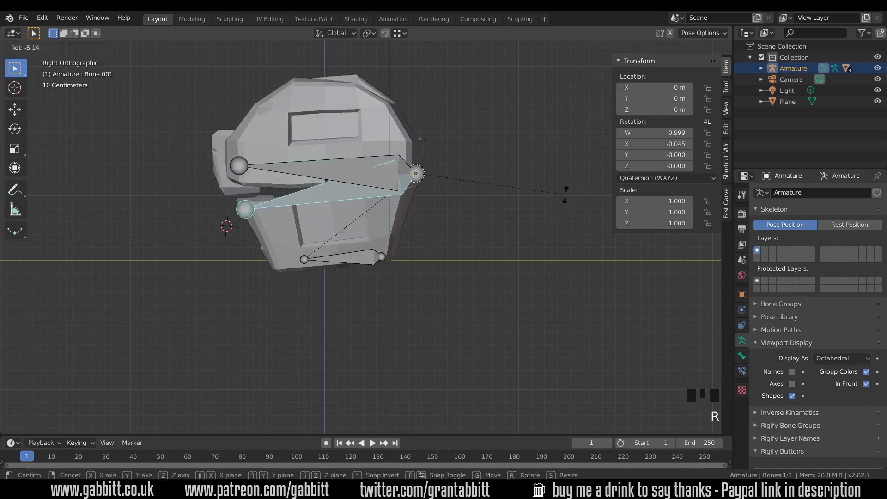
key(Escape)
Test-rotate and test-move the bottom root bone, then re-test the upper bone, leaving all at rest.
click(378, 261)
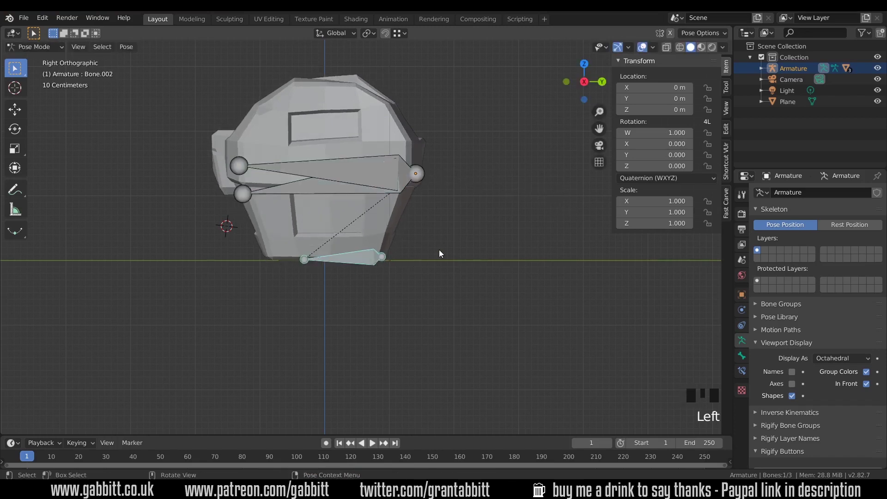
key(r)
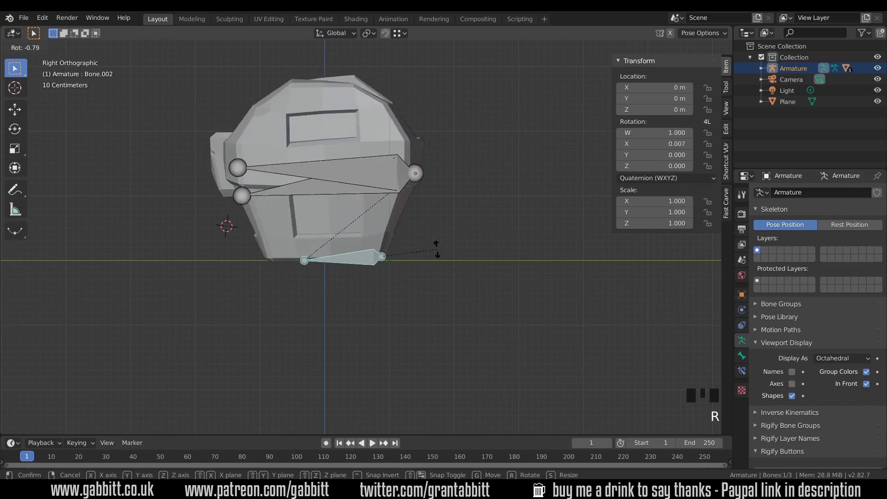
key(Escape)
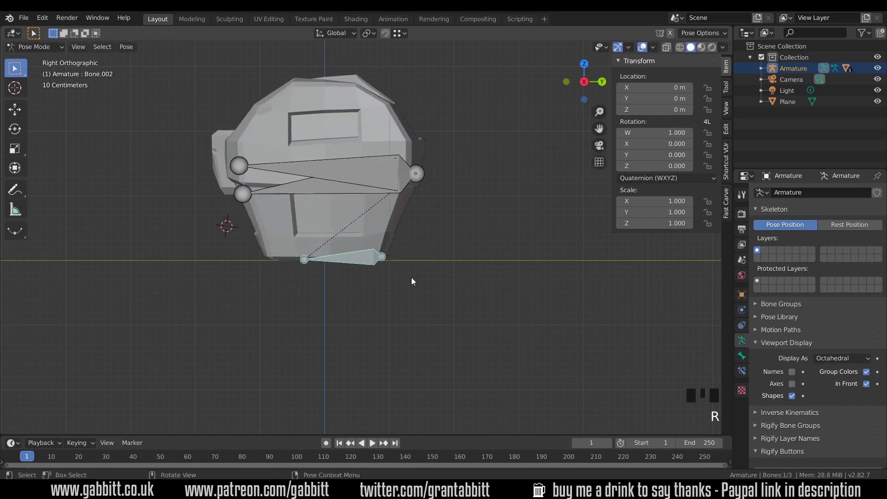
key(g)
key(Escape)
click(375, 189)
key(r)
key(Escape)
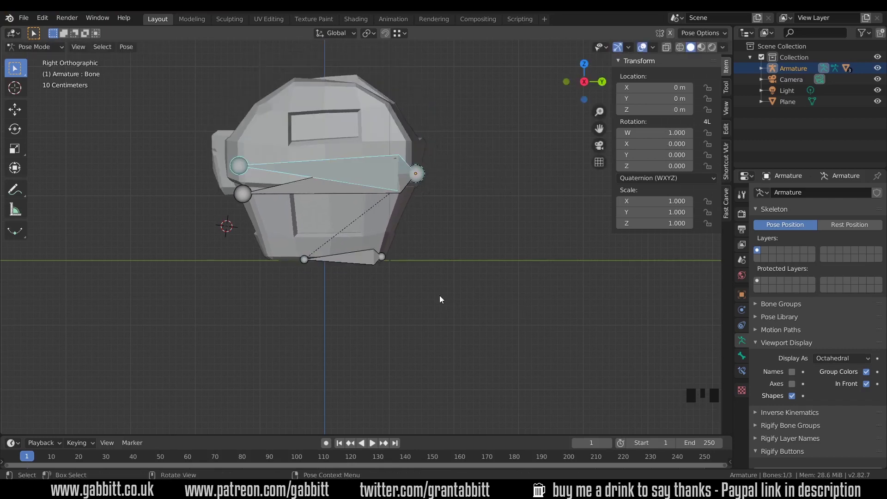